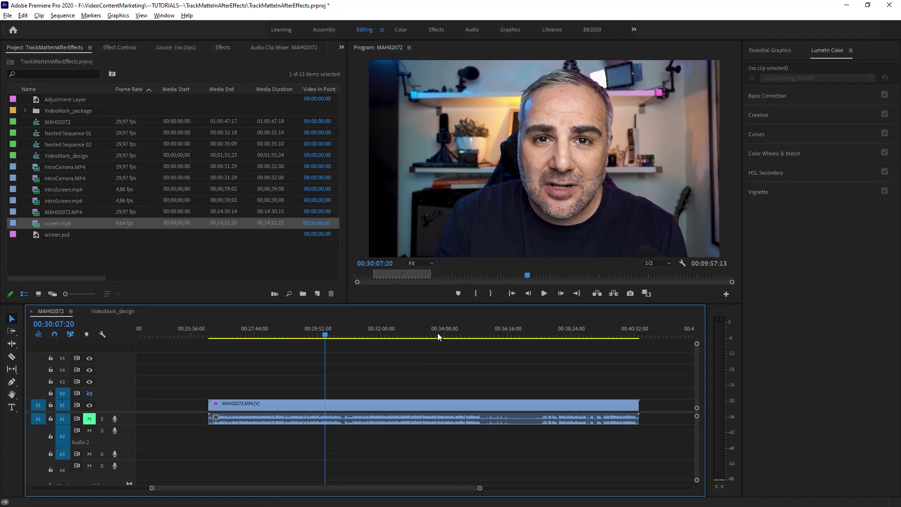
- Enlarge audio track A1 under the MAH02072.MP4 clip so its waveform is readable
{"action": "left_click", "coordinate": [344, 405]}
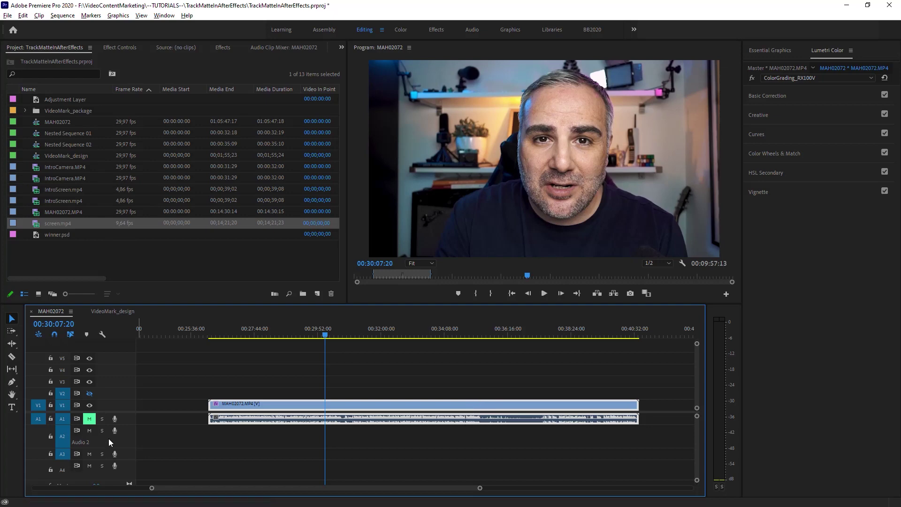
{"action": "left_click_drag", "start_coordinate": [125, 425], "coordinate": [129, 441]}
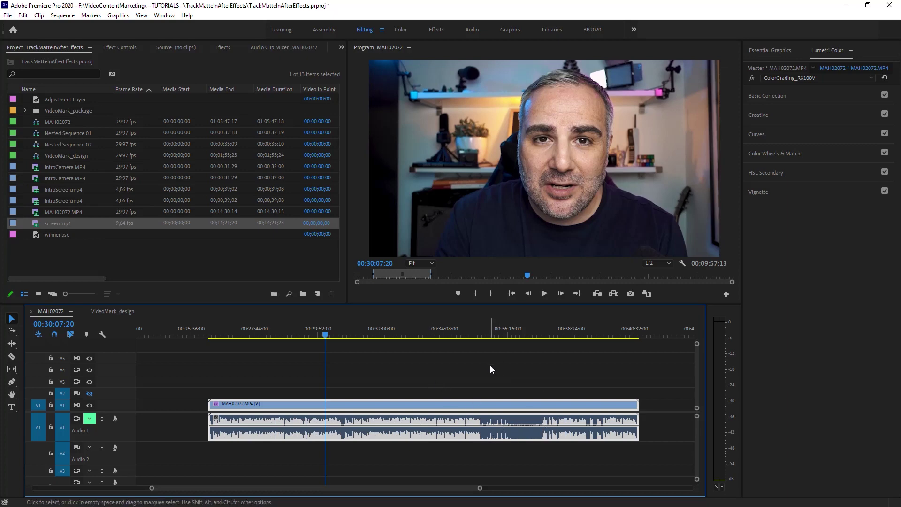
{"action": "left_click", "coordinate": [12, 357]}
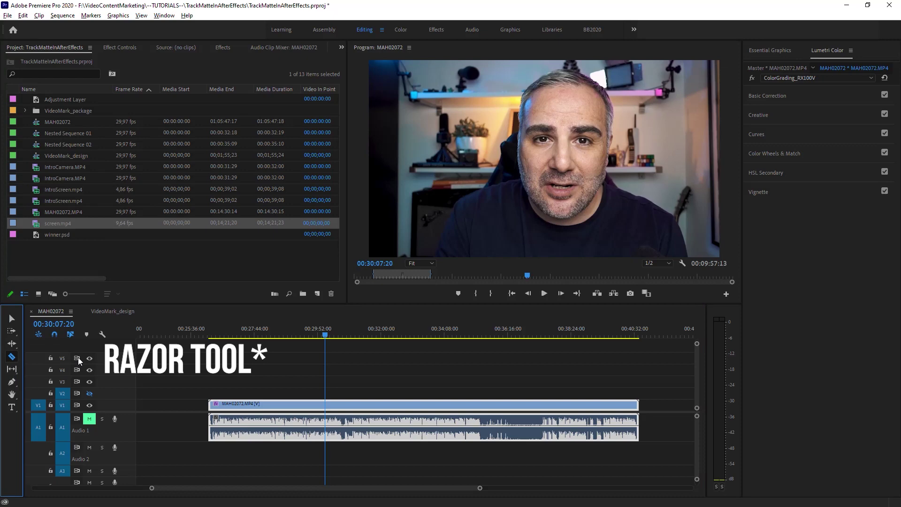
- Make two trial razor cuts in the clip, then undo them
{"action": "left_click", "coordinate": [486, 406]}
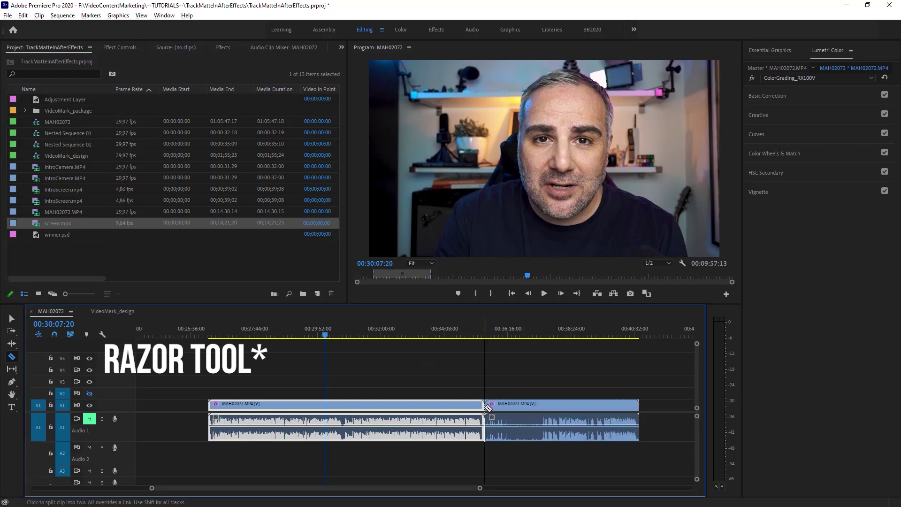
{"action": "left_click", "coordinate": [541, 406]}
{"action": "key", "text": "ctrl+z"}
{"action": "key", "text": "ctrl+z"}
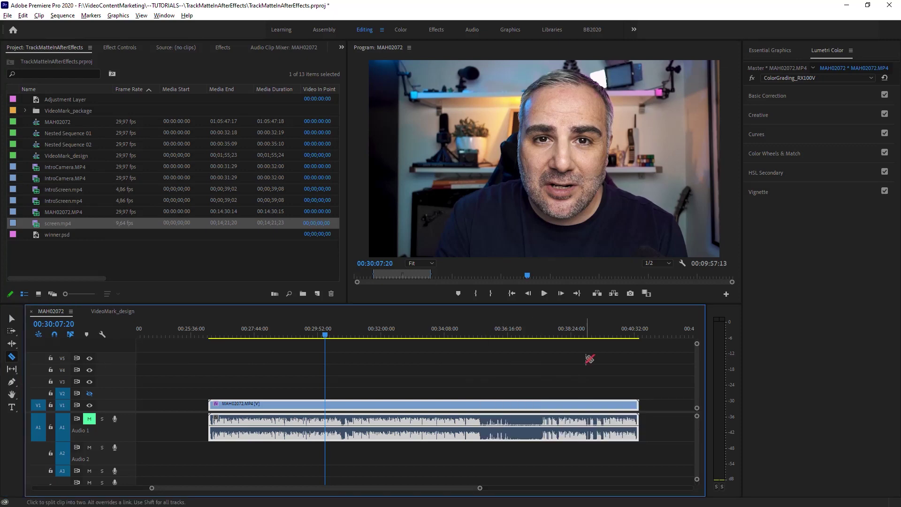
- Return to the Selection tool and place the playhead near 00:35
{"action": "left_click", "coordinate": [12, 319]}
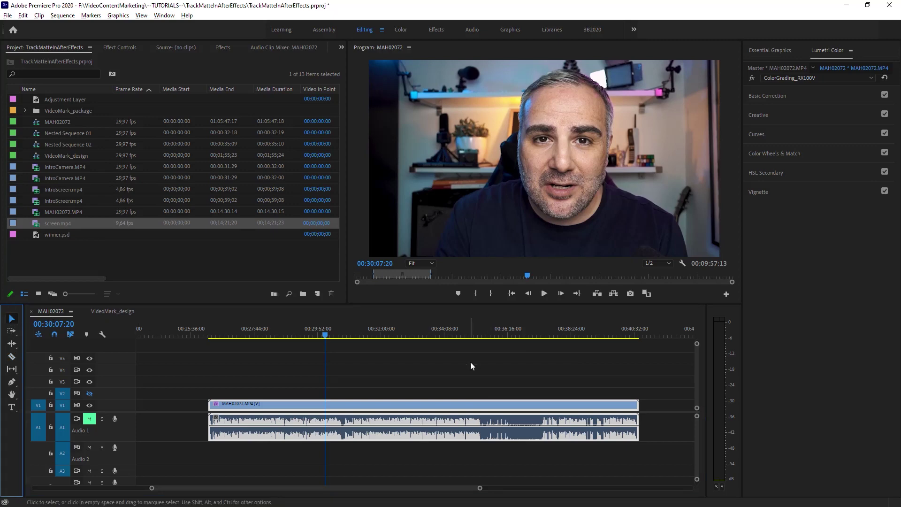
{"action": "left_click", "coordinate": [484, 356]}
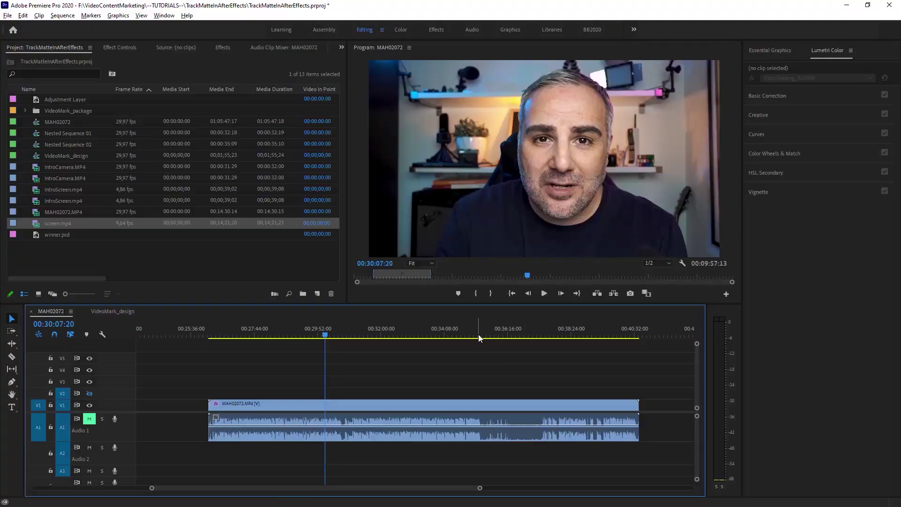
{"action": "left_click", "coordinate": [474, 335]}
- Split the clip with Ctrl+K at 00:35:26:14 and at 00:37:23:05
{"action": "left_click_drag", "start_coordinate": [475, 334], "coordinate": [485, 334]}
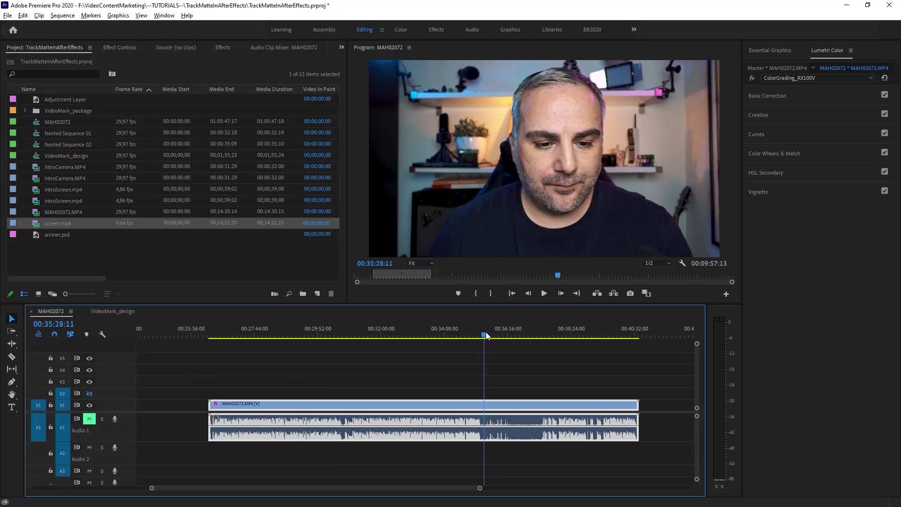
{"action": "left_click", "coordinate": [518, 374]}
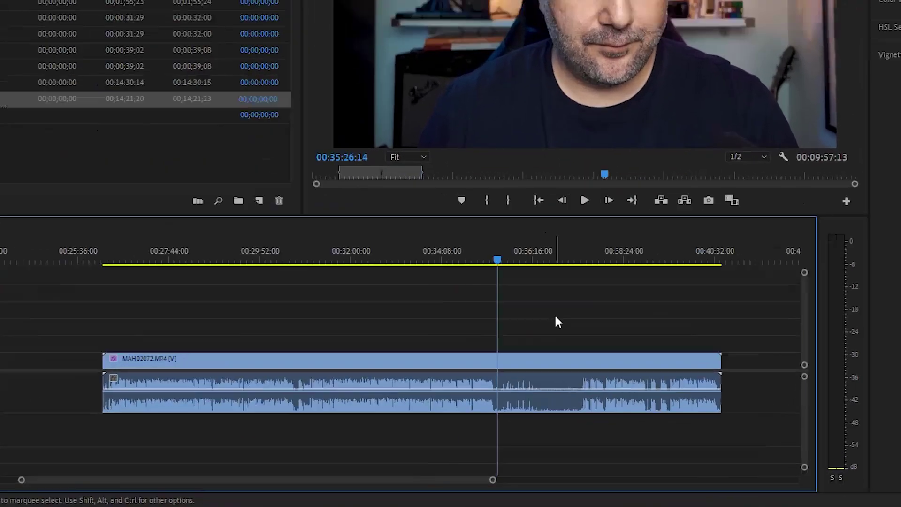
{"action": "key", "text": "ctrl+k"}
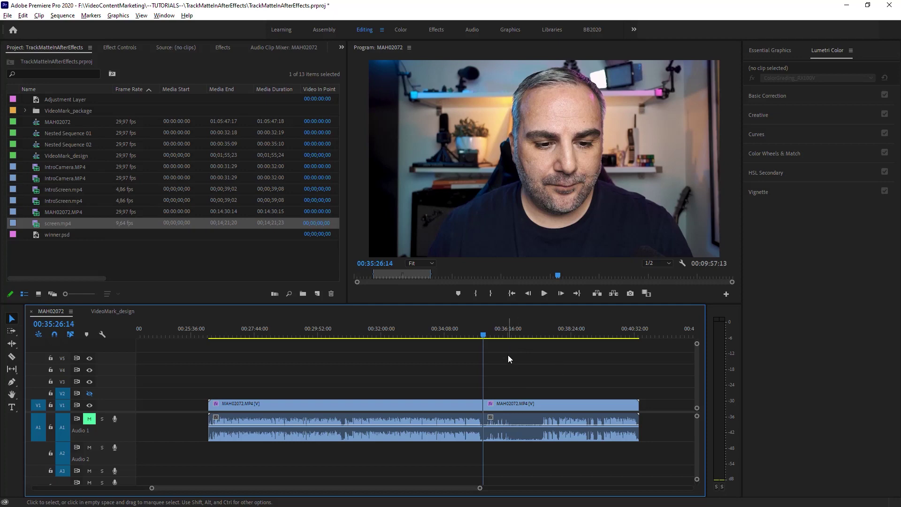
{"action": "left_click_drag", "start_coordinate": [523, 332], "coordinate": [543, 335]}
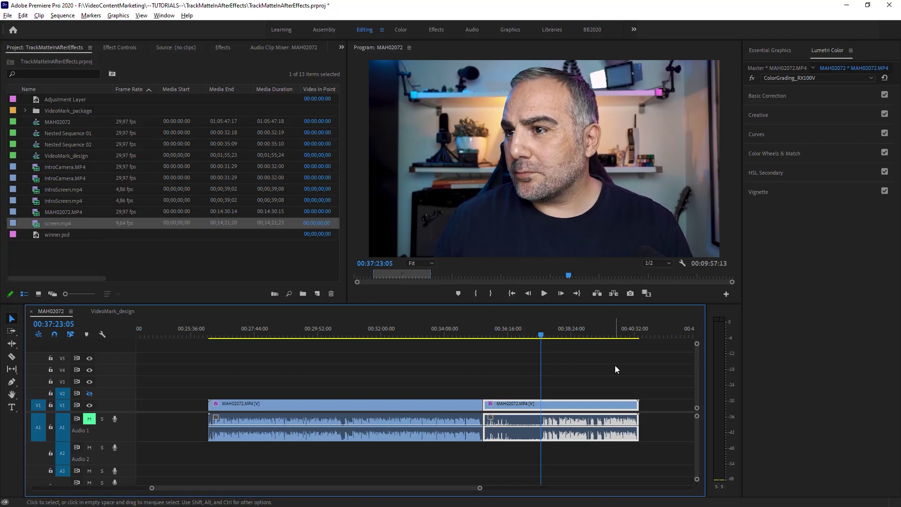
{"action": "key", "text": "ctrl+k"}
- Ripple-delete the middle piece between the cuts, then undo the deletion
{"action": "left_click", "coordinate": [584, 356]}
{"action": "left_click_drag", "start_coordinate": [495, 374], "coordinate": [527, 454]}
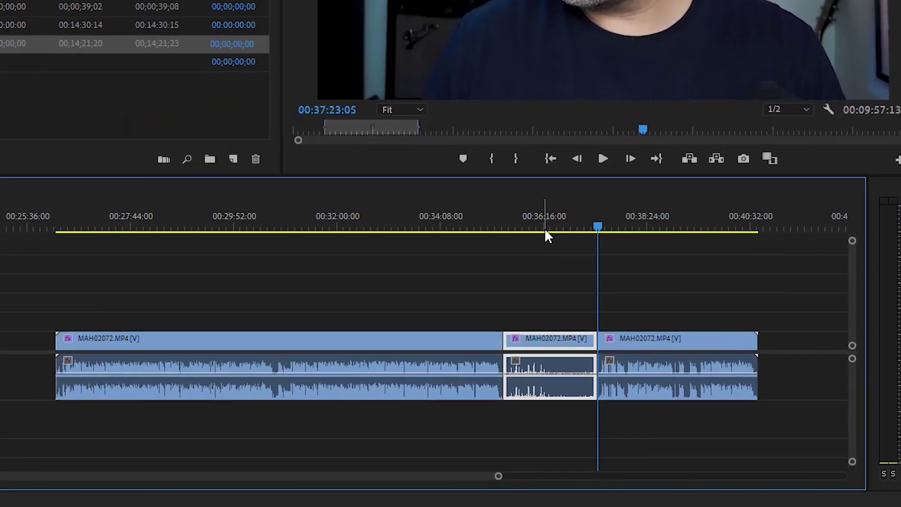
{"action": "key", "text": "shift+Delete"}
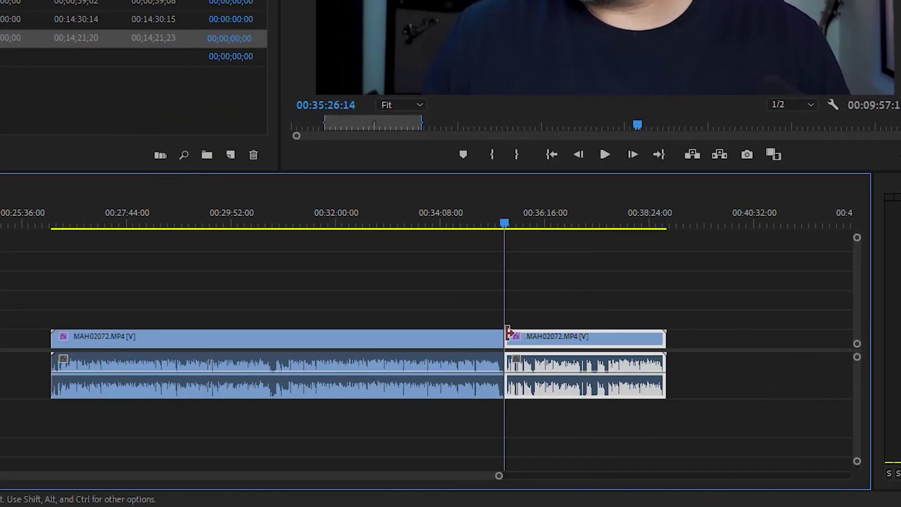
{"action": "left_click", "coordinate": [599, 293]}
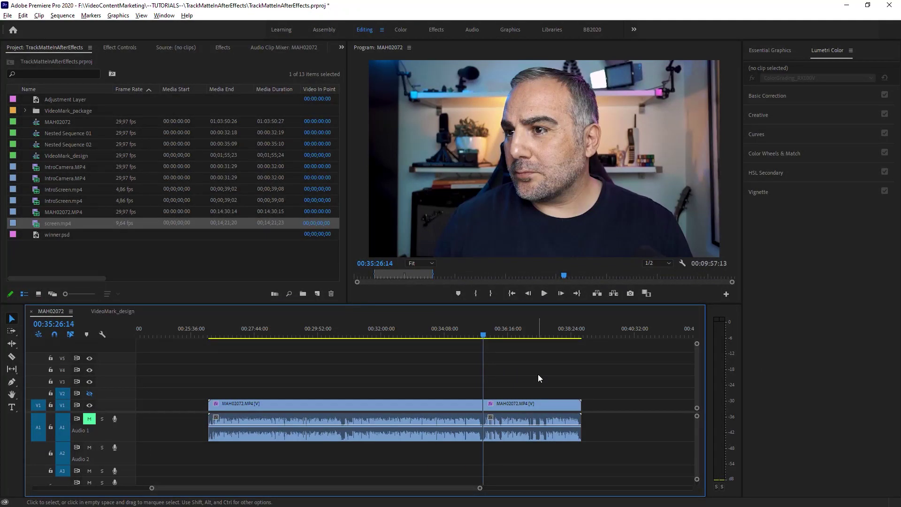
{"action": "key", "text": "ctrl+z"}
{"action": "key", "text": "ctrl+z"}
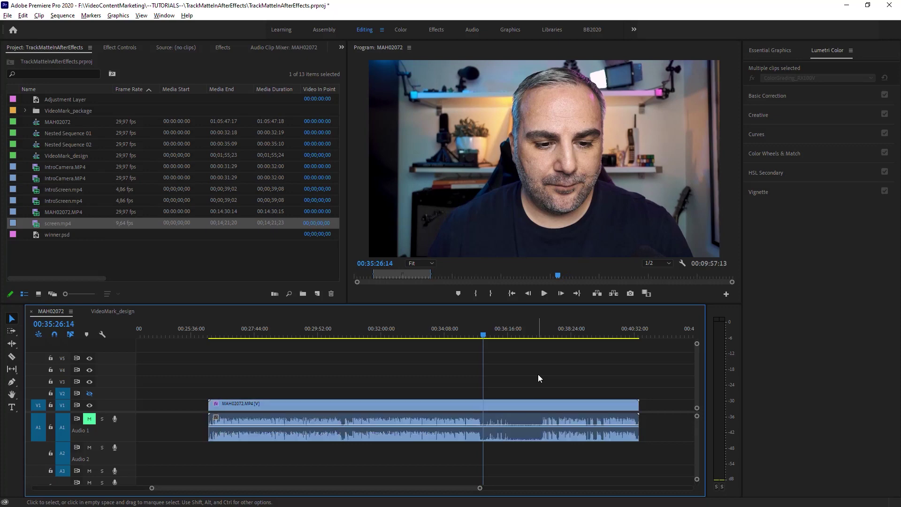
- Split the clip at 00:35:27:12 and 00:37:23:05, isolating a short middle section
{"action": "left_click", "coordinate": [557, 374]}
{"action": "left_click_drag", "start_coordinate": [484, 336], "coordinate": [484, 428]}
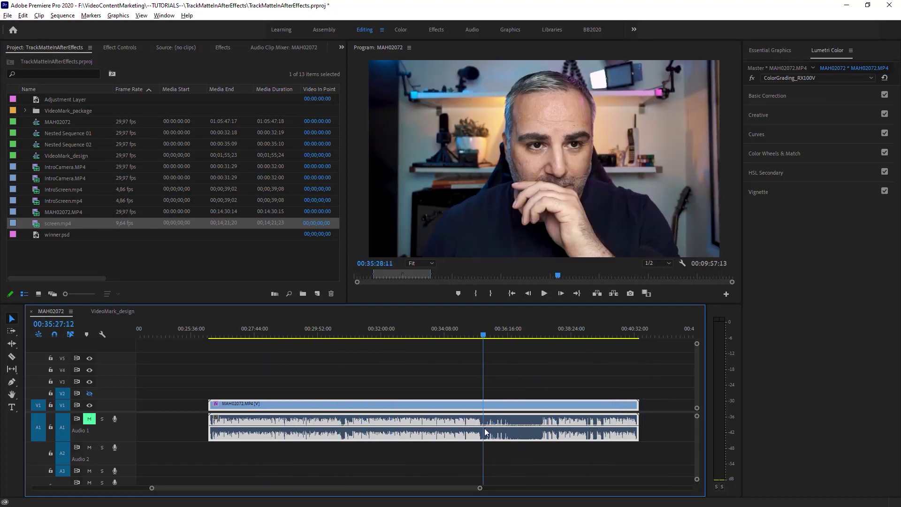
{"action": "left_click", "coordinate": [516, 379]}
{"action": "key", "text": "ctrl+k"}
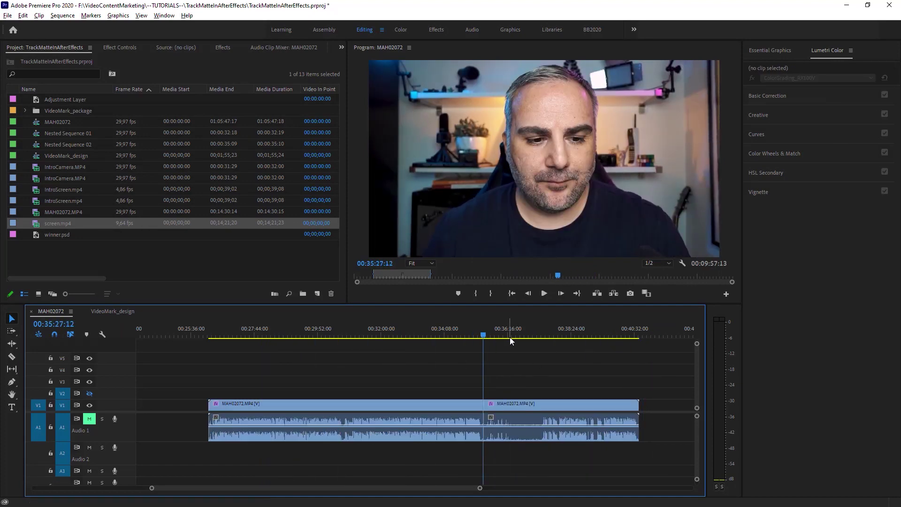
{"action": "left_click_drag", "start_coordinate": [510, 337], "coordinate": [542, 337]}
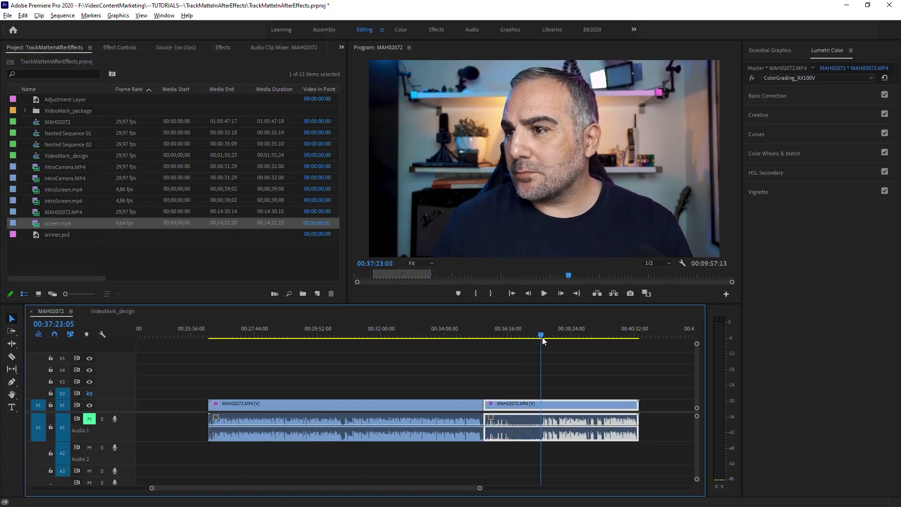
{"action": "key", "text": "ctrl+k"}
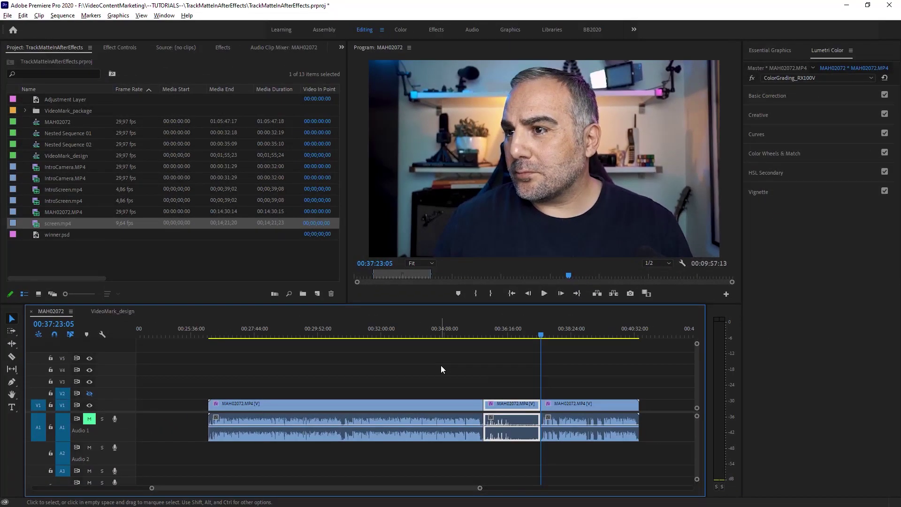
{"action": "left_click", "coordinate": [63, 16]}
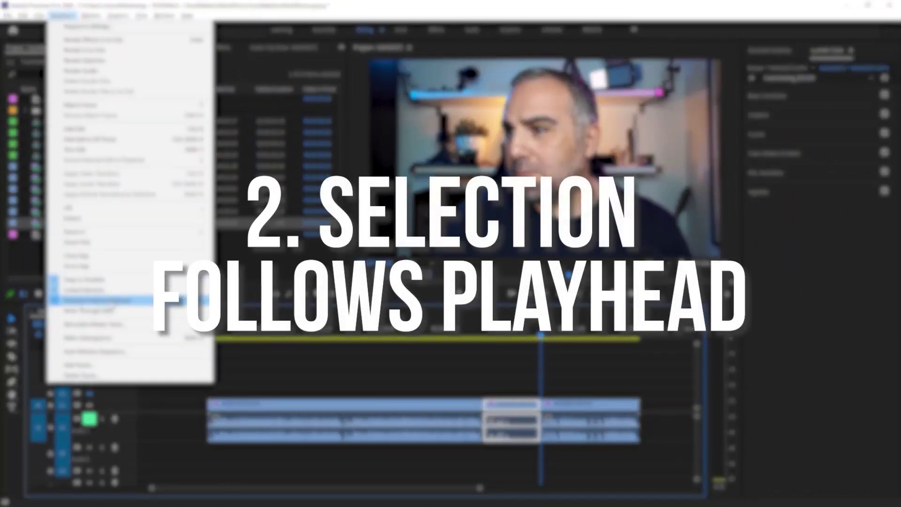
- Enable Selection Follows Playhead and scrub across the clips, ending at 00:36:26:07
{"action": "left_click", "coordinate": [503, 360]}
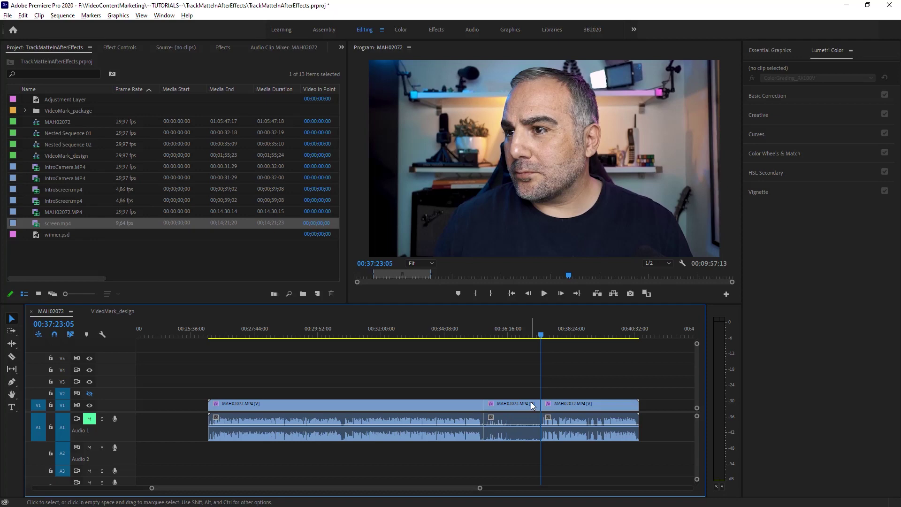
{"action": "left_click_drag", "start_coordinate": [535, 337], "coordinate": [504, 366]}
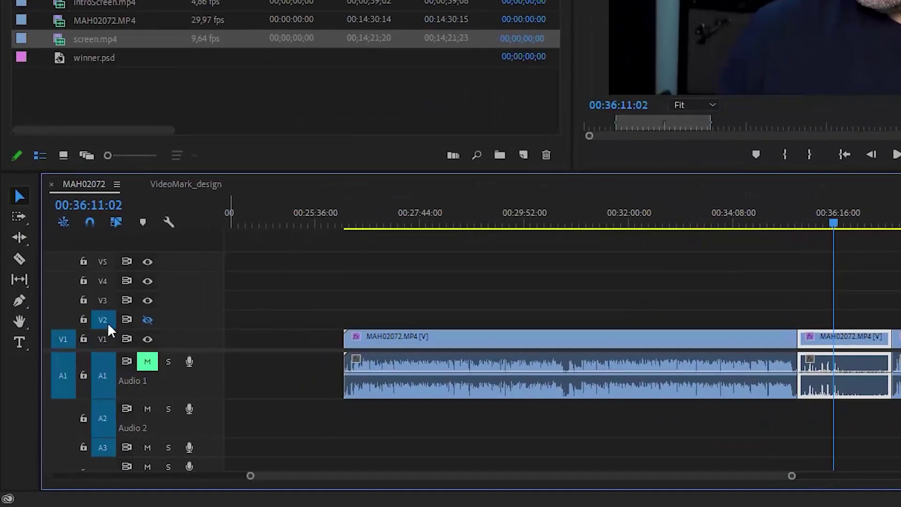
{"action": "left_click_drag", "start_coordinate": [833, 222], "coordinate": [789, 230]}
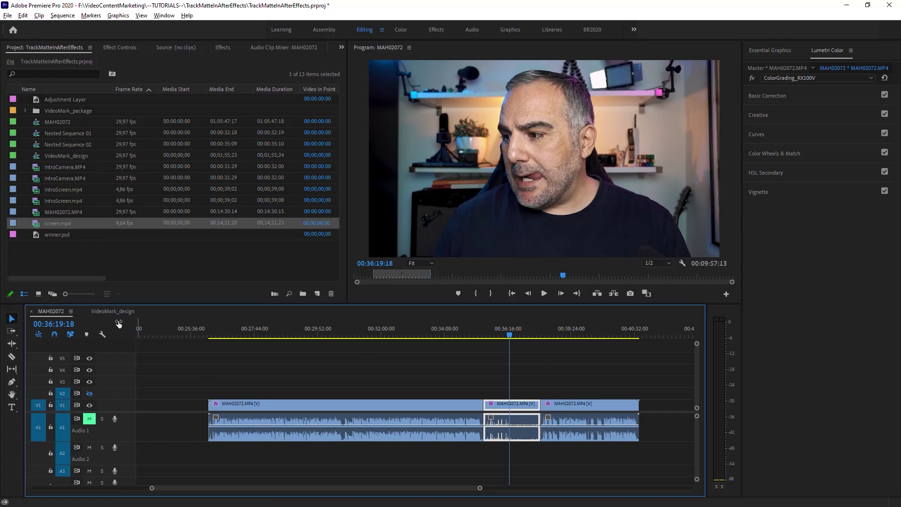
{"action": "left_click", "coordinate": [512, 333]}
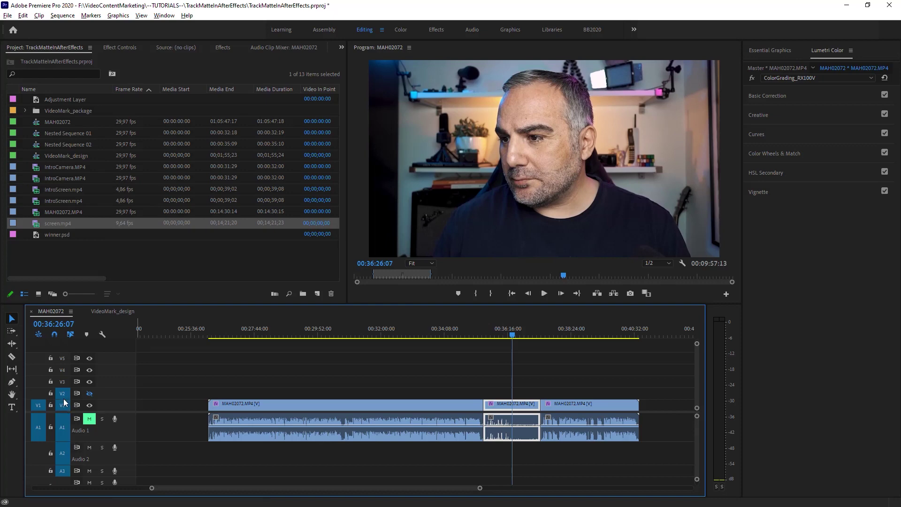
- Undo the earlier cuts so the camera clip is one piece again
{"action": "left_click", "coordinate": [554, 368]}
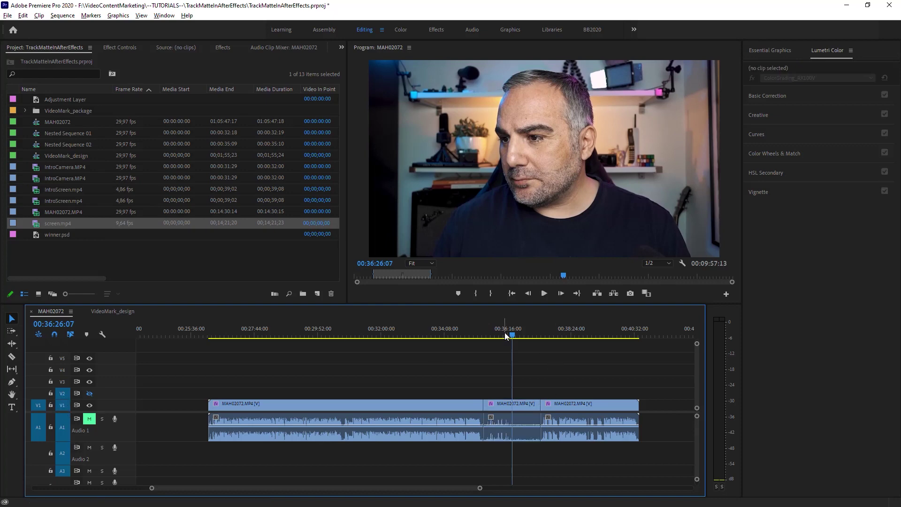
{"action": "left_click_drag", "start_coordinate": [506, 335], "coordinate": [520, 336]}
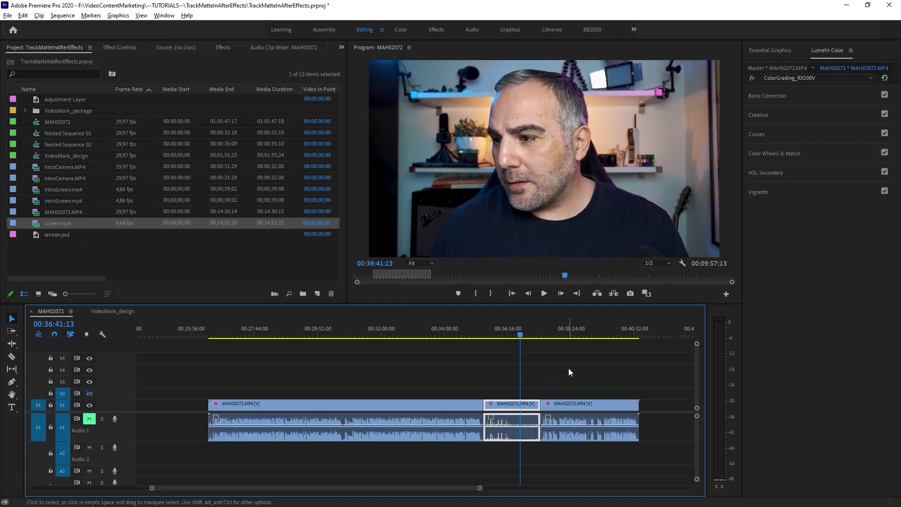
{"action": "key", "text": "ctrl+z"}
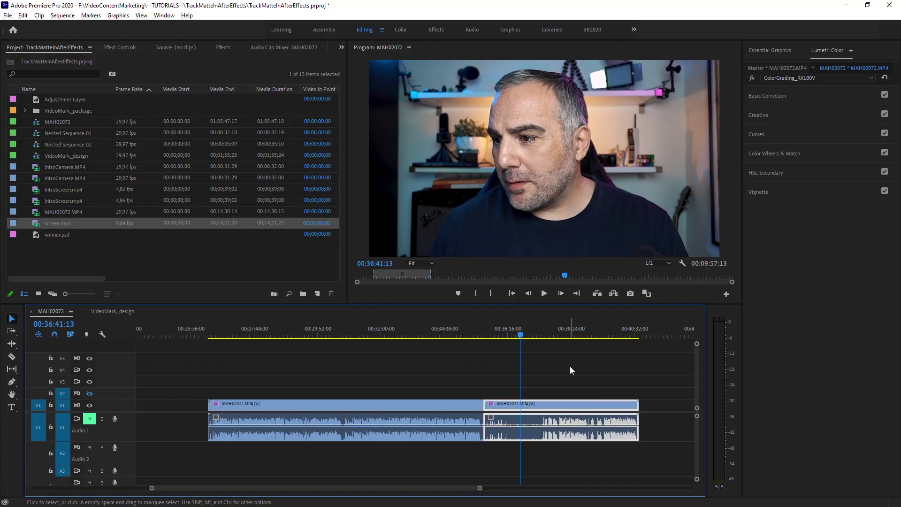
{"action": "key", "text": "ctrl+z"}
- Cut at 00:35:26:14 and 00:37:23:05, ripple-delete the middle piece with Q, and review
{"action": "left_click", "coordinate": [484, 335]}
{"action": "key", "text": "ctrl+k"}
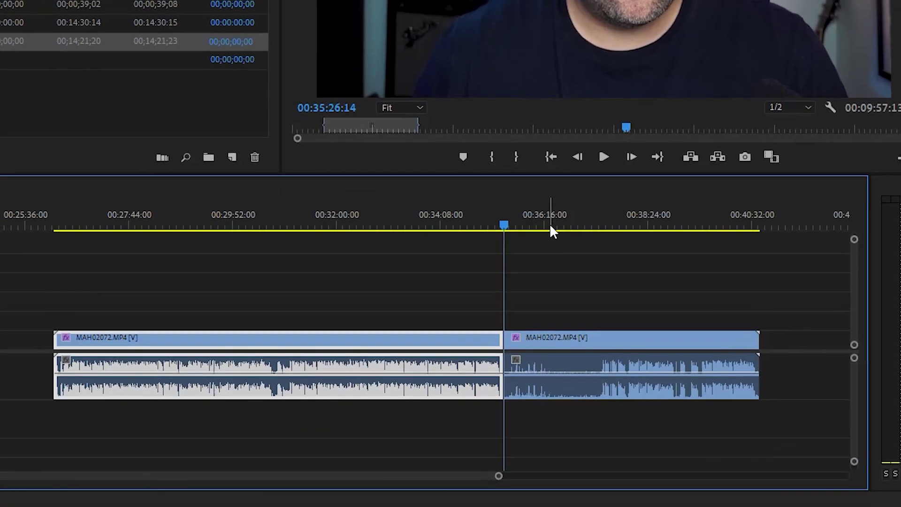
{"action": "left_click_drag", "start_coordinate": [551, 226], "coordinate": [600, 224]}
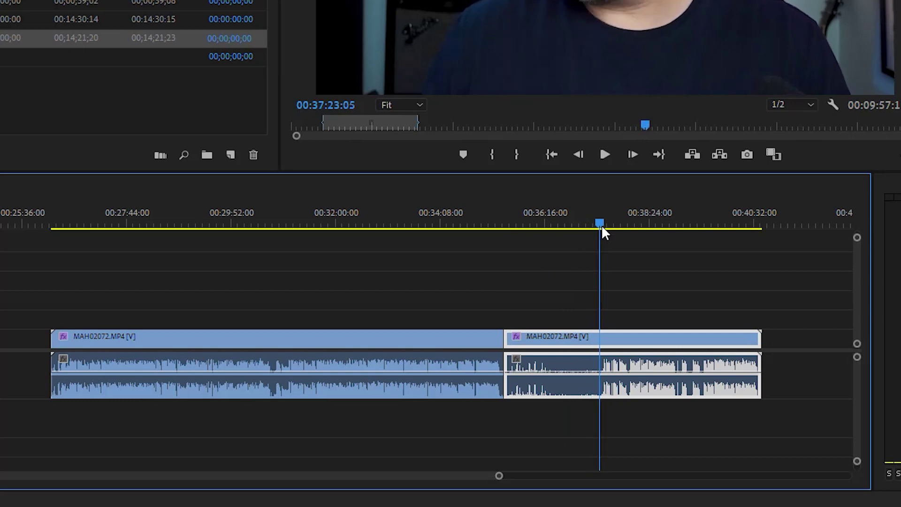
{"action": "key", "text": "ctrl+k"}
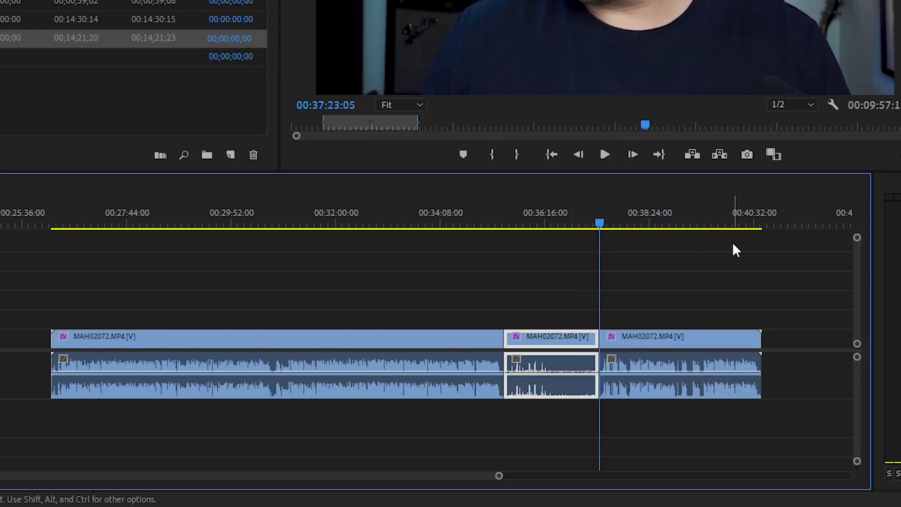
{"action": "key", "text": "q"}
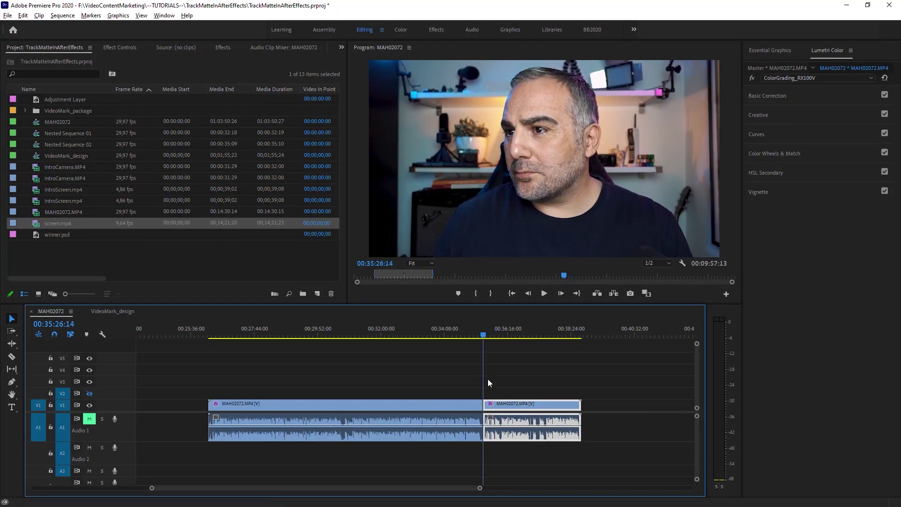
{"action": "left_click_drag", "start_coordinate": [376, 325], "coordinate": [567, 353]}
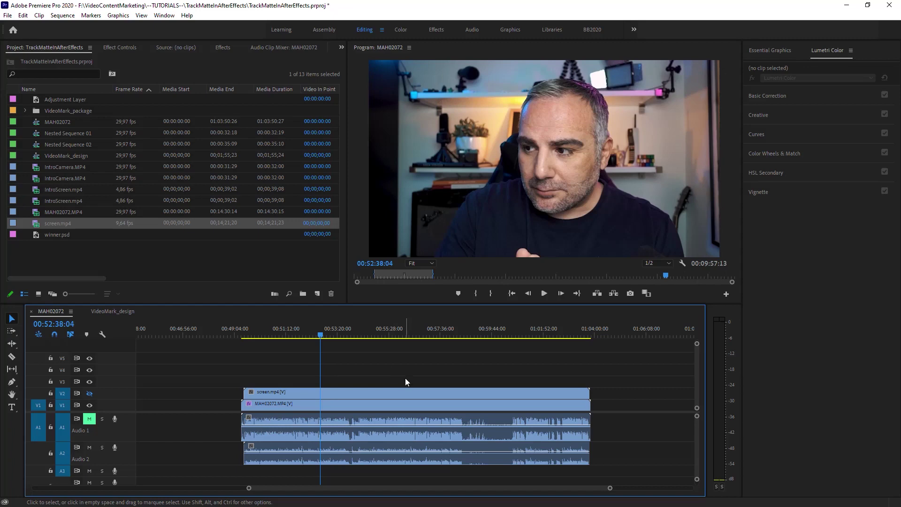
- Turn the V2 screen recording track's output back on and save the project
{"action": "left_click", "coordinate": [289, 407]}
{"action": "left_click", "coordinate": [89, 393]}
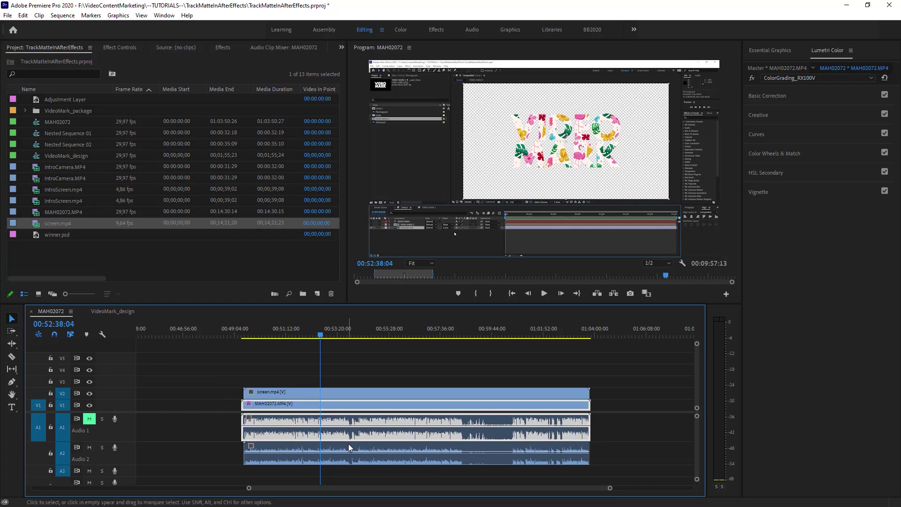
{"action": "left_click", "coordinate": [263, 372]}
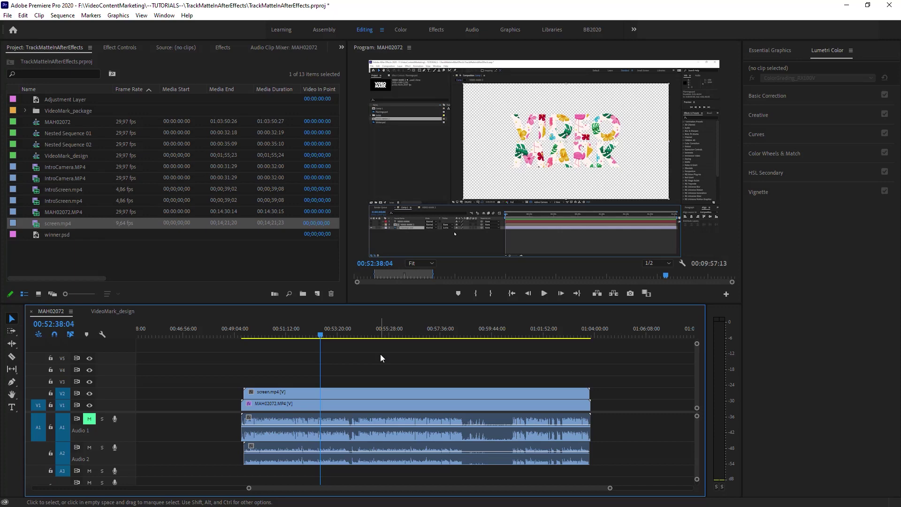
{"action": "key", "text": "ctrl+s"}
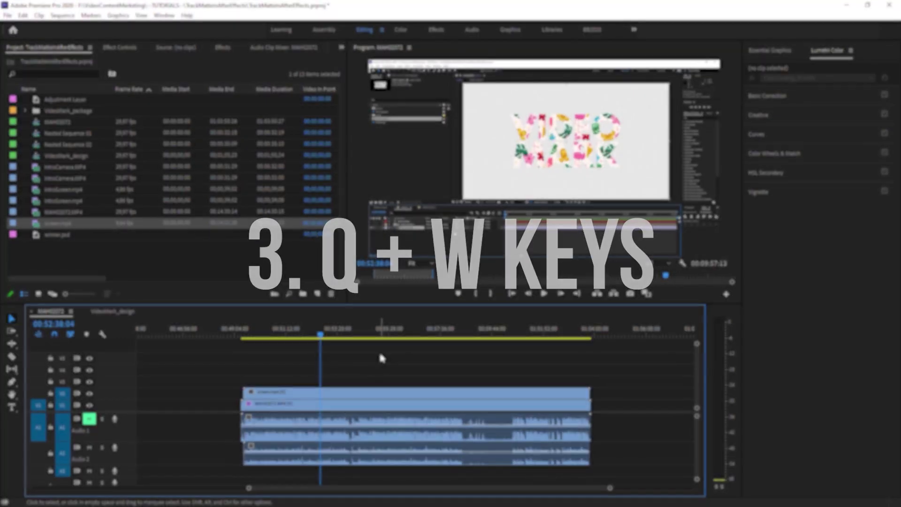
- Move the playhead later in the sequence to around 00:58:36
{"action": "left_click", "coordinate": [466, 336]}
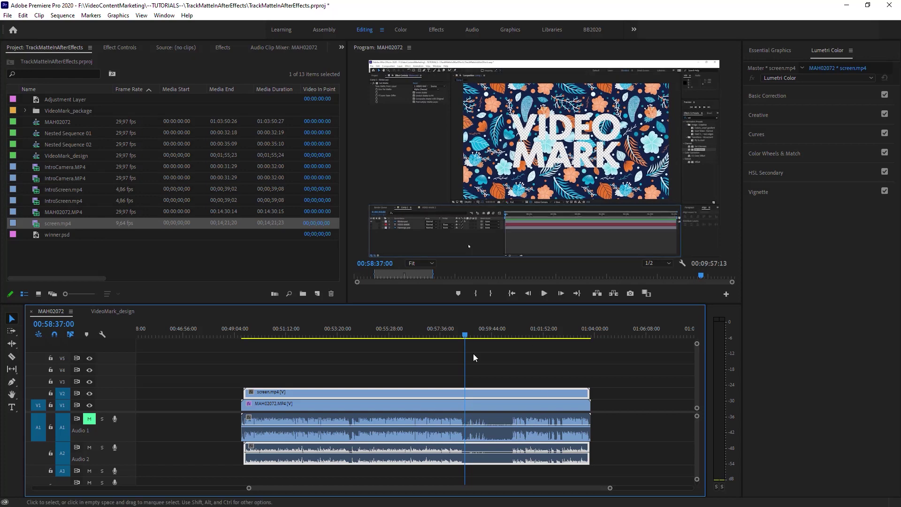
{"action": "left_click", "coordinate": [376, 349]}
{"action": "scroll", "coordinate": [379, 365], "scroll_direction": "down", "scroll_amount": 2}
{"action": "scroll", "coordinate": [378, 365], "scroll_direction": "down", "scroll_amount": 1}
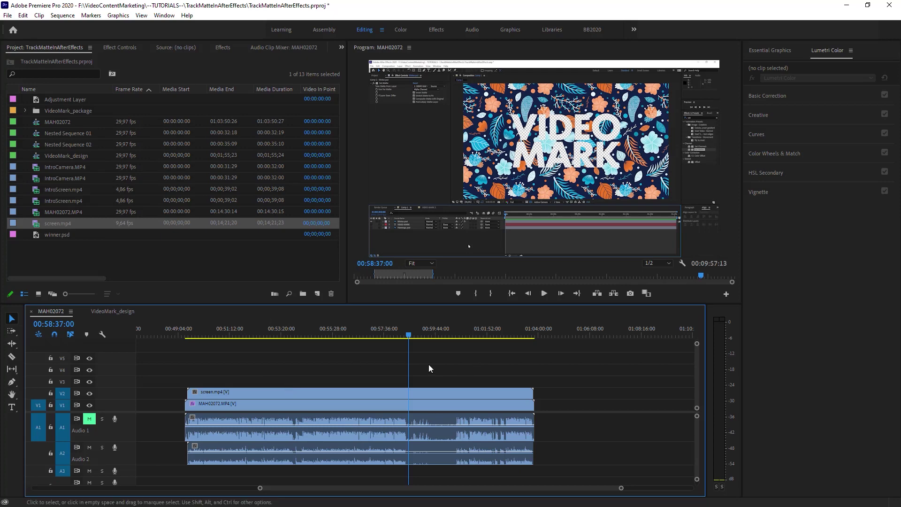
{"action": "scroll", "coordinate": [396, 374], "scroll_direction": "up", "scroll_amount": 1}
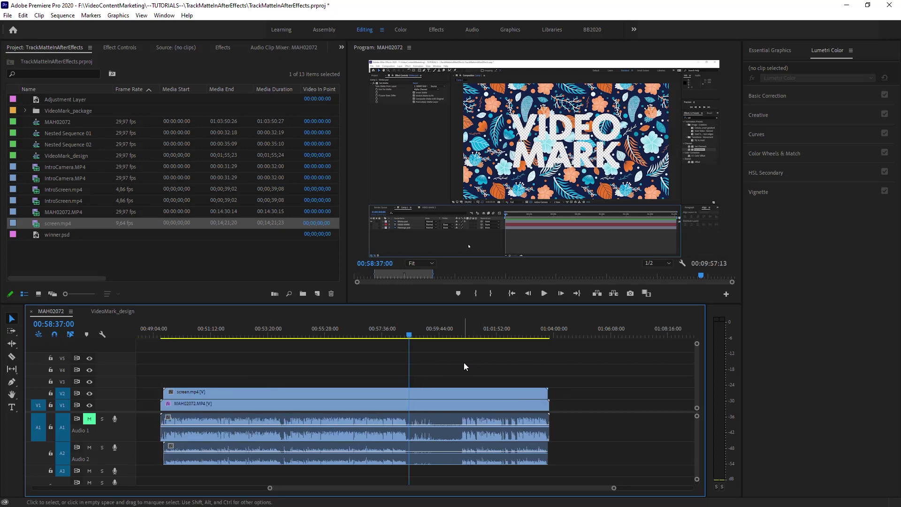
- Try Ctrl+K splits at the playhead, reviewing and undoing each one
{"action": "key", "text": "ctrl+k"}
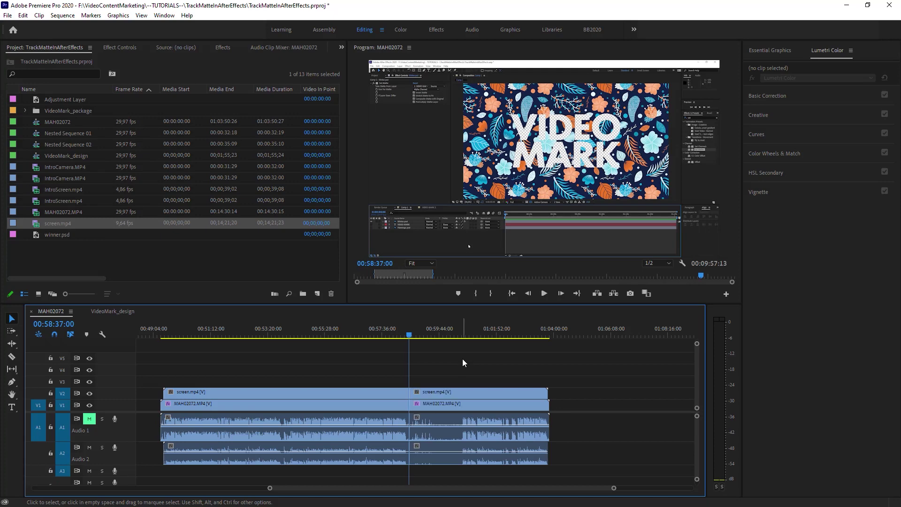
{"action": "mouse_move", "coordinate": [413, 340]}
{"action": "left_mouse_down"}
{"action": "mouse_move", "coordinate": [399, 337]}
{"action": "mouse_move", "coordinate": [427, 345]}
{"action": "mouse_move", "coordinate": [410, 338]}
{"action": "left_mouse_up"}
{"action": "key", "text": "ctrl+z"}
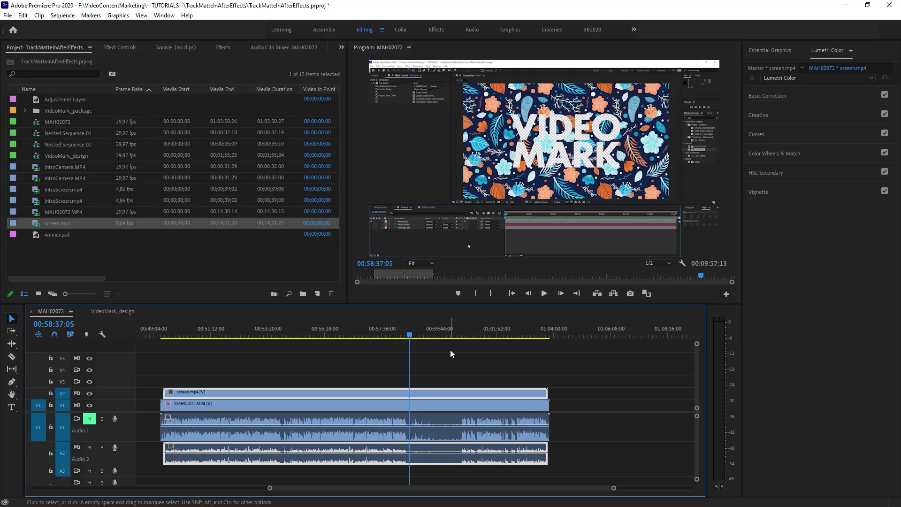
{"action": "key", "text": "ctrl+k"}
{"action": "mouse_move", "coordinate": [409, 338]}
{"action": "left_mouse_down"}
{"action": "mouse_move", "coordinate": [421, 338]}
{"action": "mouse_move", "coordinate": [409, 338]}
{"action": "left_mouse_up"}
{"action": "key", "text": "ctrl+z"}
- Split all four tracks at 00:58:36:03 with Ctrl+Shift+K and zoom the timeline in
{"action": "left_click", "coordinate": [400, 353]}
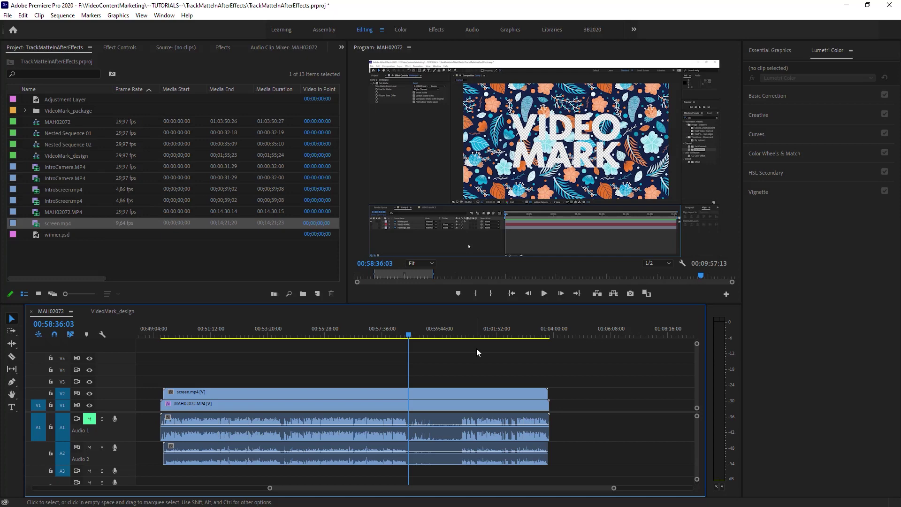
{"action": "key", "text": "ctrl+shift+k"}
{"action": "left_click_drag", "start_coordinate": [401, 334], "coordinate": [408, 350]}
{"action": "key", "text": "equal"}
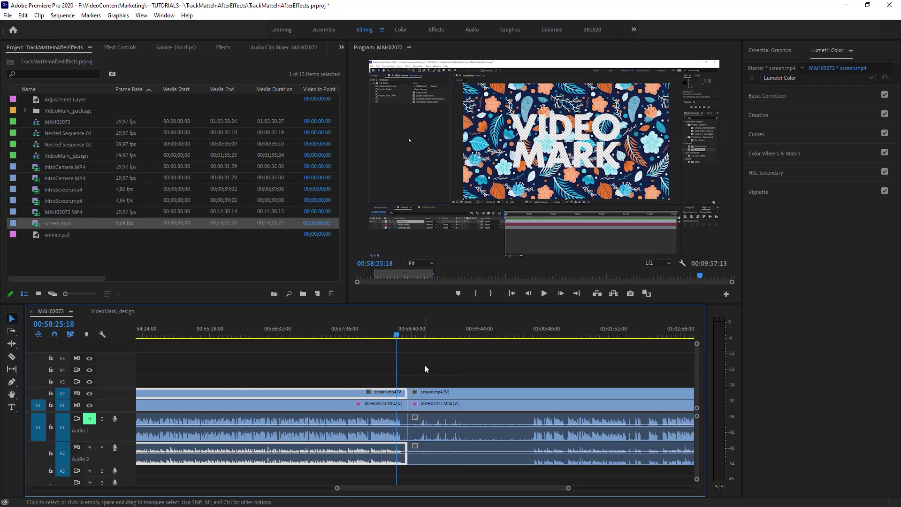
- Undo the earlier cut, set the playhead to 00:58:35:05, and zoom back out
{"action": "mouse_move", "coordinate": [399, 335]}
{"action": "left_mouse_down"}
{"action": "mouse_move", "coordinate": [417, 336]}
{"action": "mouse_move", "coordinate": [398, 345]}
{"action": "mouse_move", "coordinate": [421, 348]}
{"action": "mouse_move", "coordinate": [404, 351]}
{"action": "left_mouse_up"}
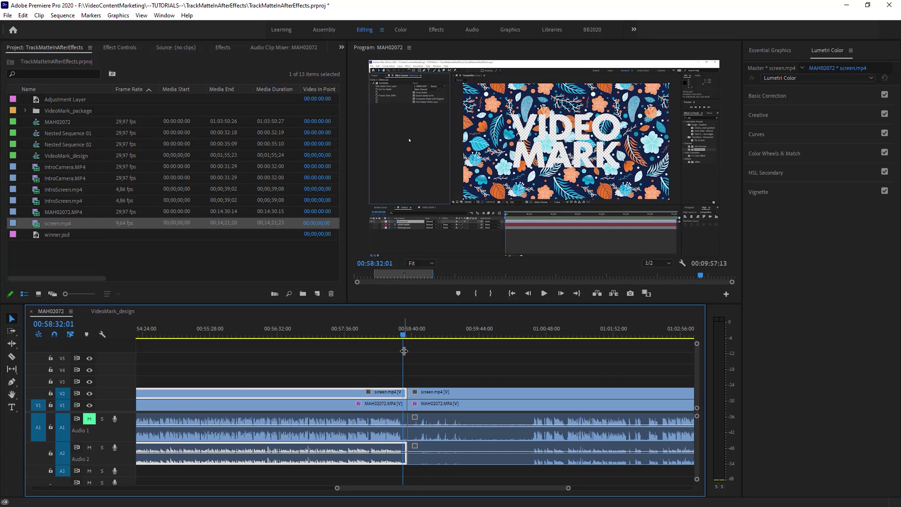
{"action": "key", "text": "ctrl+z"}
{"action": "left_click", "coordinate": [404, 334]}
{"action": "key", "text": "minus"}
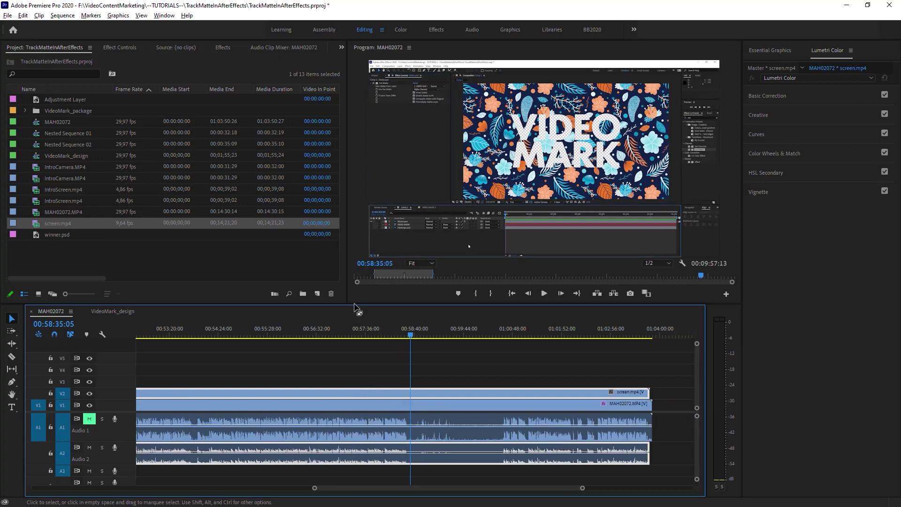
- Split the tracks at 00:58:35:05 and move the playhead past the new cut
{"action": "left_click", "coordinate": [62, 16]}
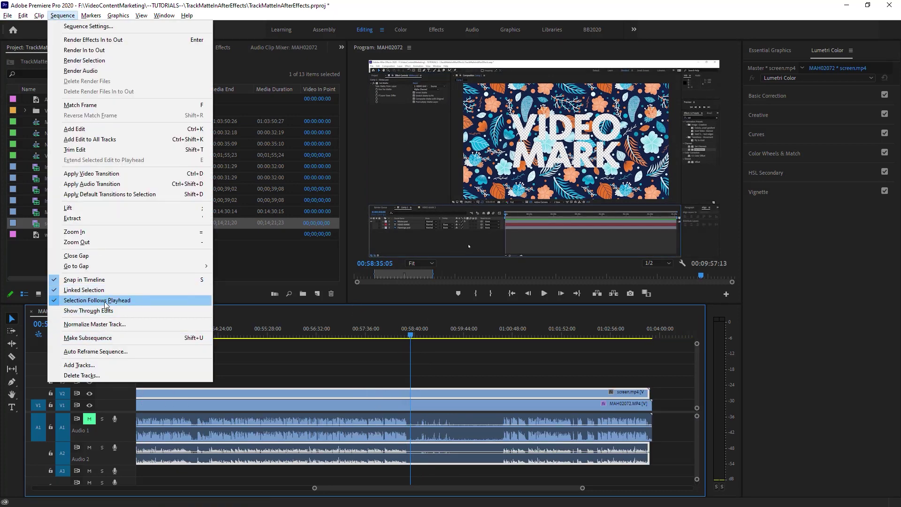
{"action": "left_click", "coordinate": [443, 350]}
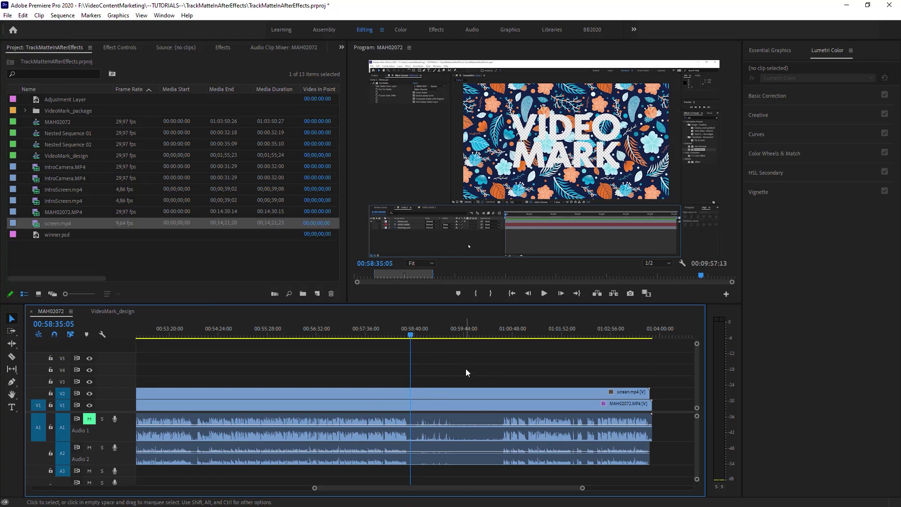
{"action": "key", "text": "ctrl+k"}
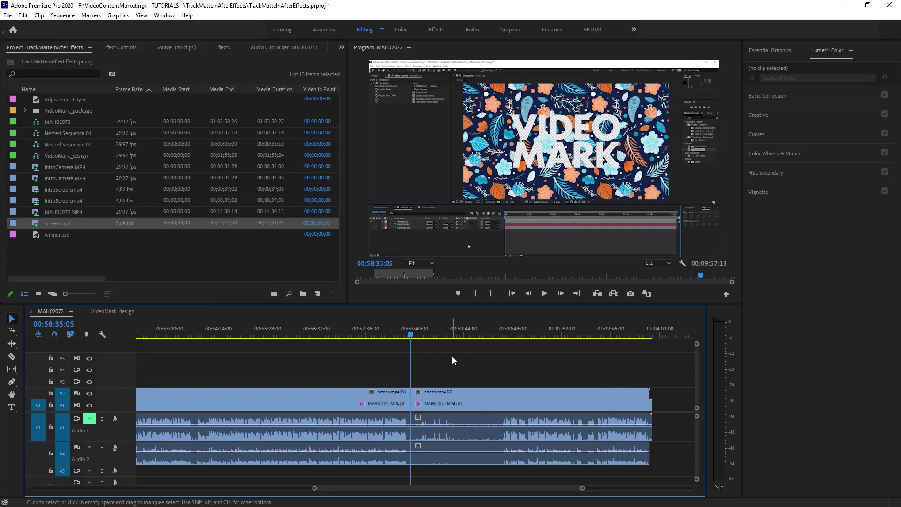
{"action": "left_click_drag", "start_coordinate": [425, 337], "coordinate": [502, 340]}
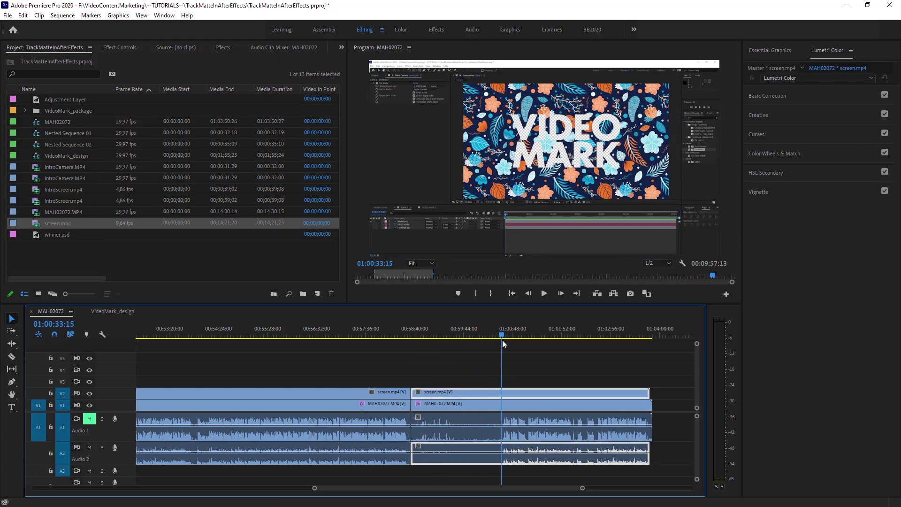
{"action": "left_click", "coordinate": [568, 374]}
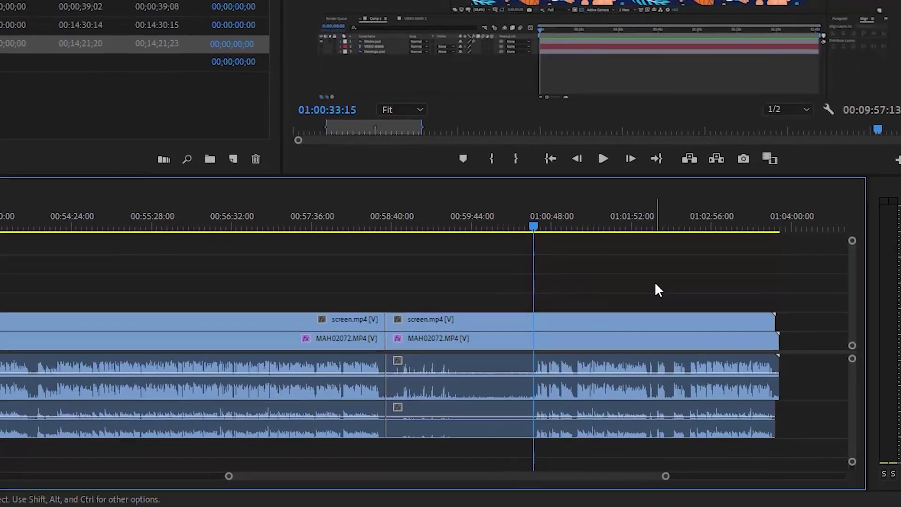
- Ripple-trim with Q up to the playhead, review around 00:58:51:05, then undo the trim
{"action": "key", "text": "q"}
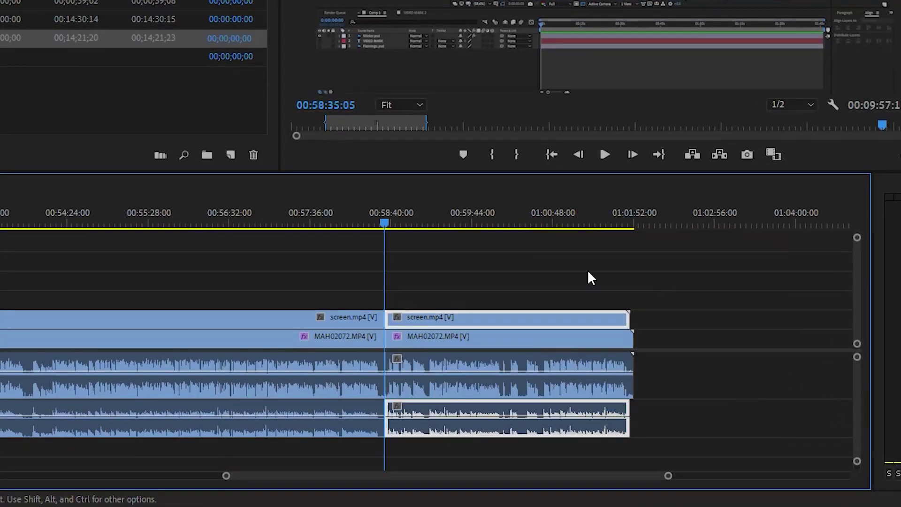
{"action": "left_click", "coordinate": [512, 253]}
{"action": "left_click_drag", "start_coordinate": [383, 225], "coordinate": [369, 229]}
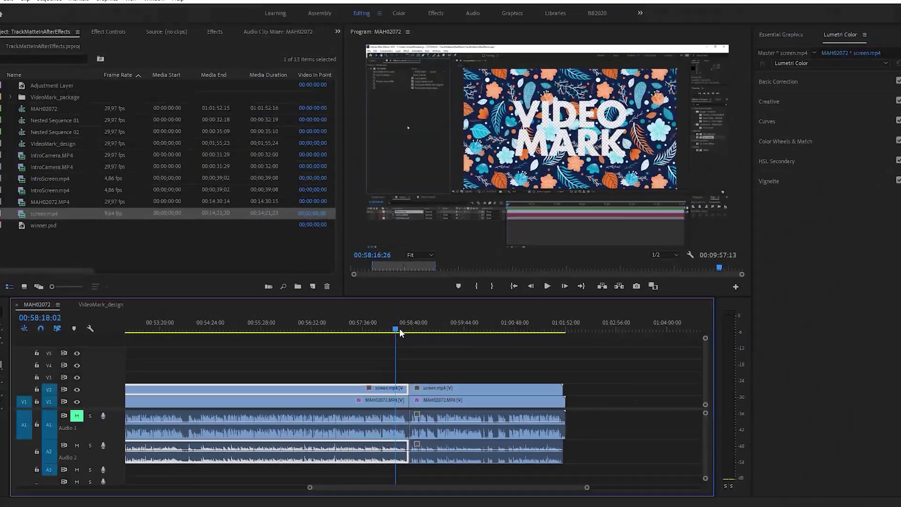
{"action": "left_click_drag", "start_coordinate": [399, 329], "coordinate": [410, 331]}
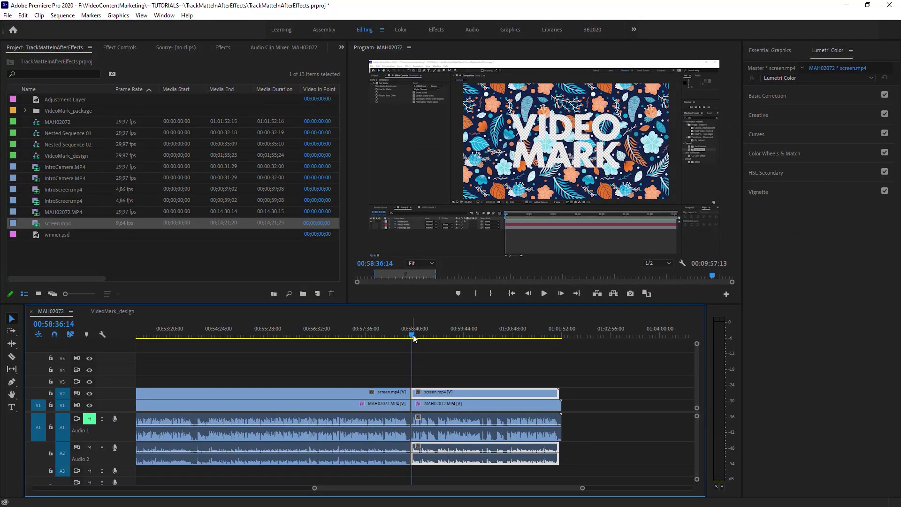
{"action": "mouse_move", "coordinate": [413, 340]}
{"action": "left_mouse_down"}
{"action": "mouse_move", "coordinate": [422, 342]}
{"action": "mouse_move", "coordinate": [402, 343]}
{"action": "left_mouse_up"}
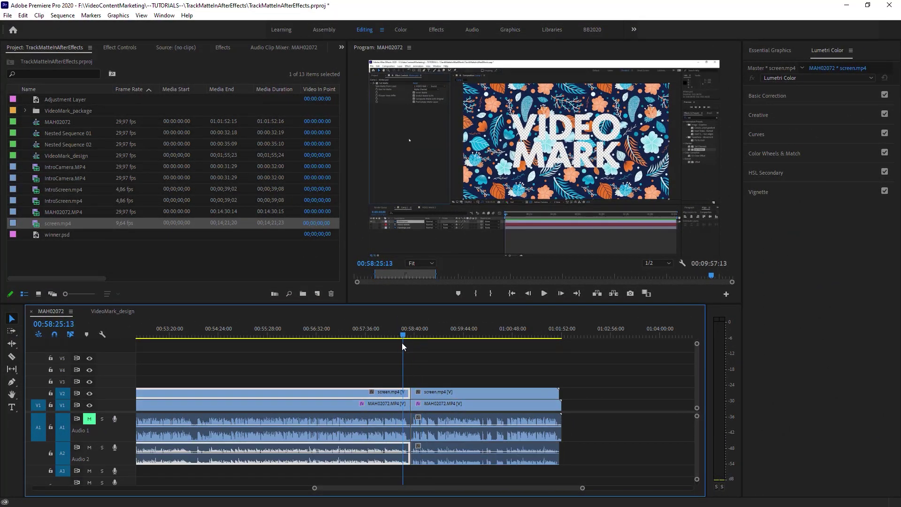
{"action": "key", "text": "ctrl+z"}
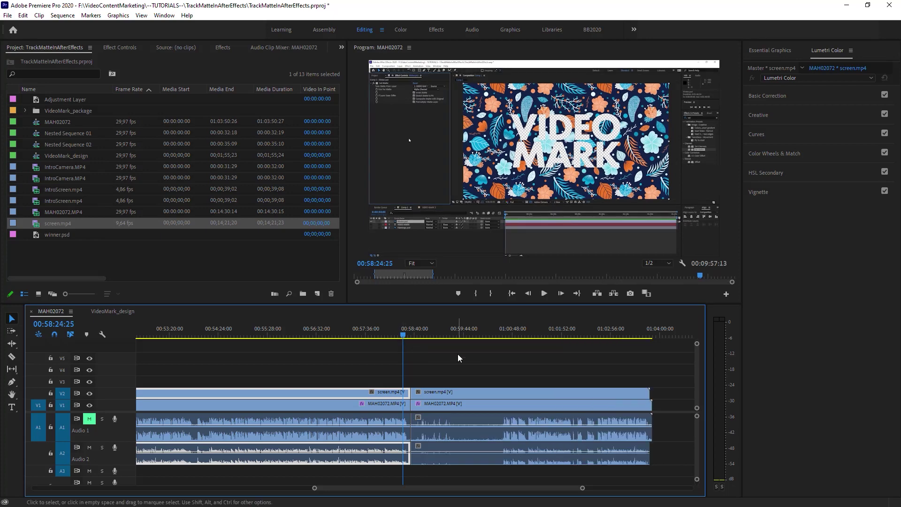
{"action": "left_click", "coordinate": [453, 356]}
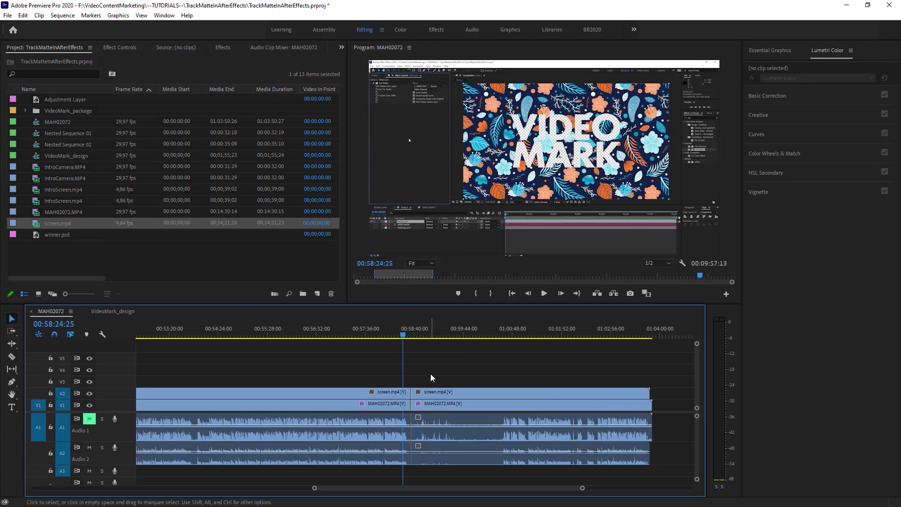
- Split the later screen.mp4 clips at the playhead and ripple-remove back to the previous cut
{"action": "left_click", "coordinate": [418, 453]}
{"action": "left_click_drag", "start_coordinate": [450, 339], "coordinate": [482, 336]}
{"action": "key", "text": "ctrl+z"}
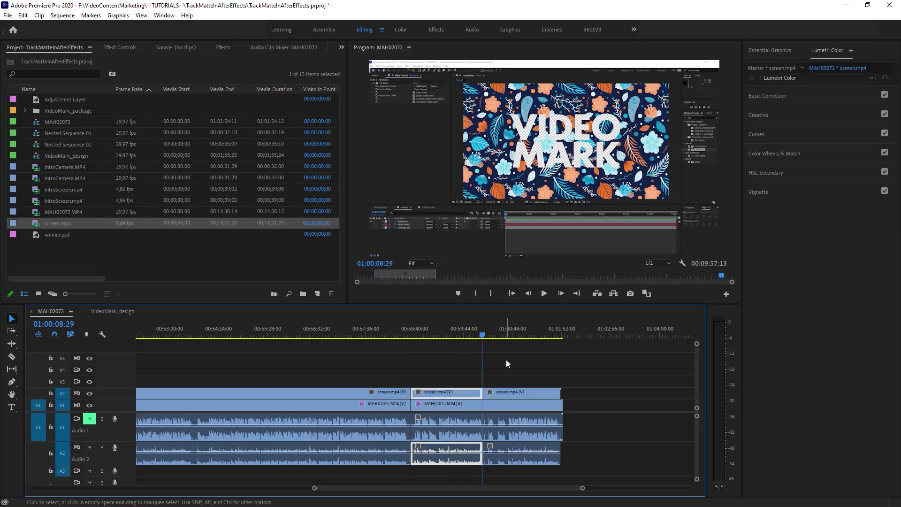
{"action": "key", "text": "="}
{"action": "key", "text": "ctrl+k"}
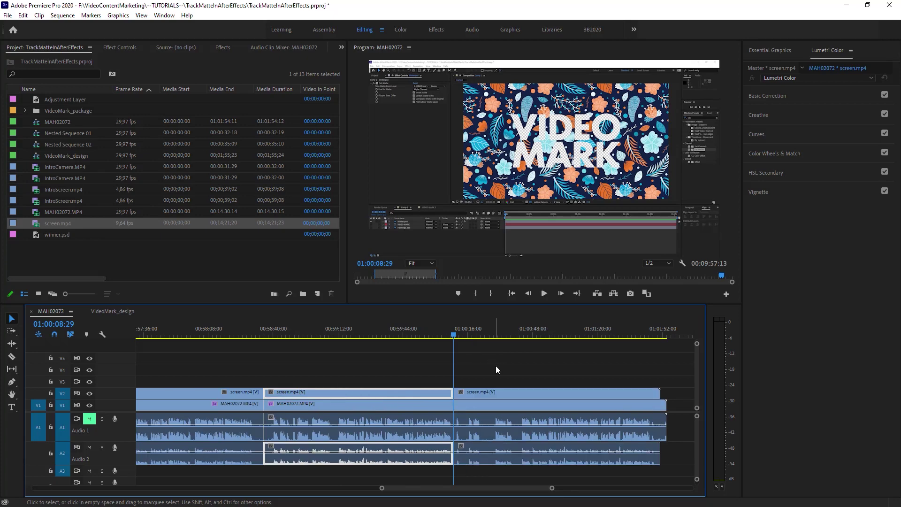
{"action": "left_click", "coordinate": [461, 334]}
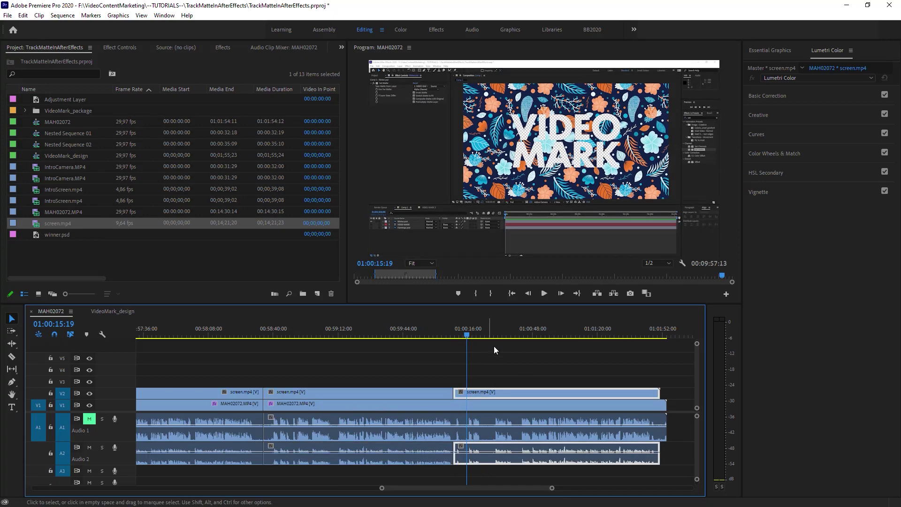
{"action": "key", "text": "q"}
- Split the screen clips at 01:00:20:15, then undo that extra split
{"action": "key", "text": "d"}
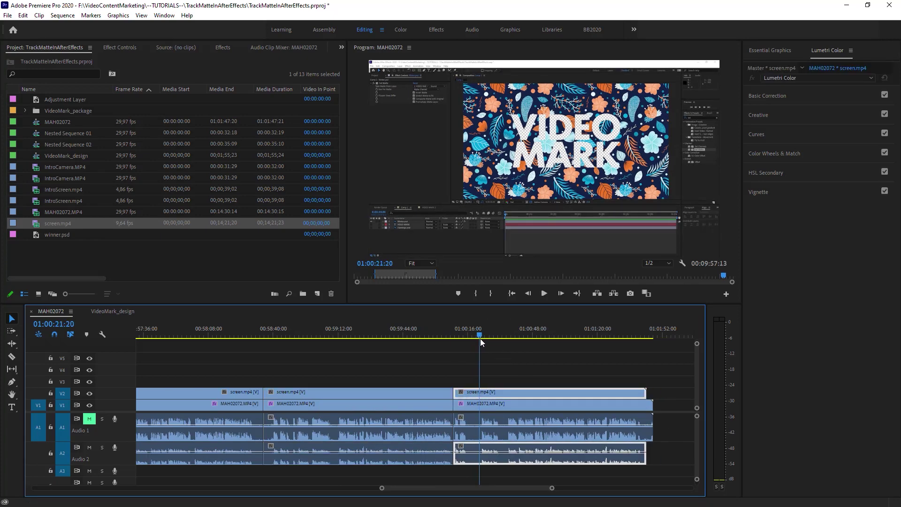
{"action": "left_click", "coordinate": [477, 334]}
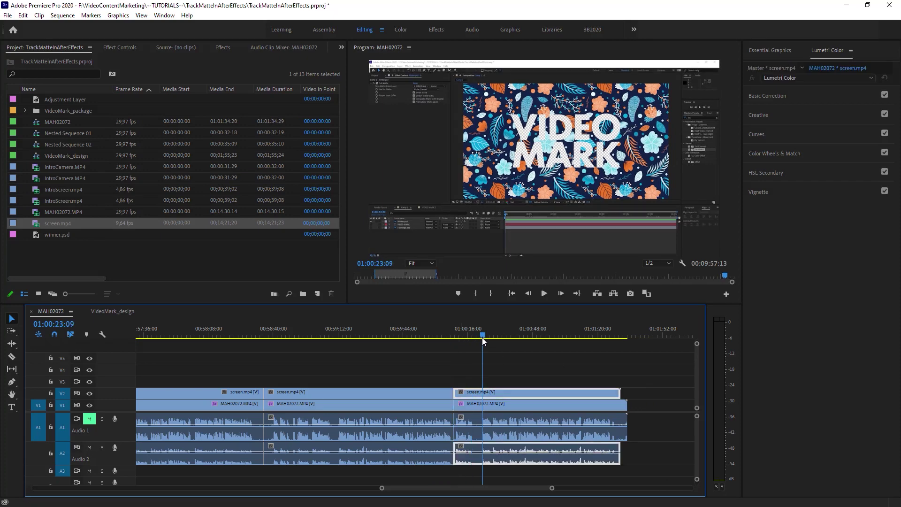
{"action": "key", "text": "ctrl+k"}
{"action": "left_click", "coordinate": [502, 347]}
{"action": "key", "text": "ctrl+z"}
{"action": "key", "text": "ctrl+z"}
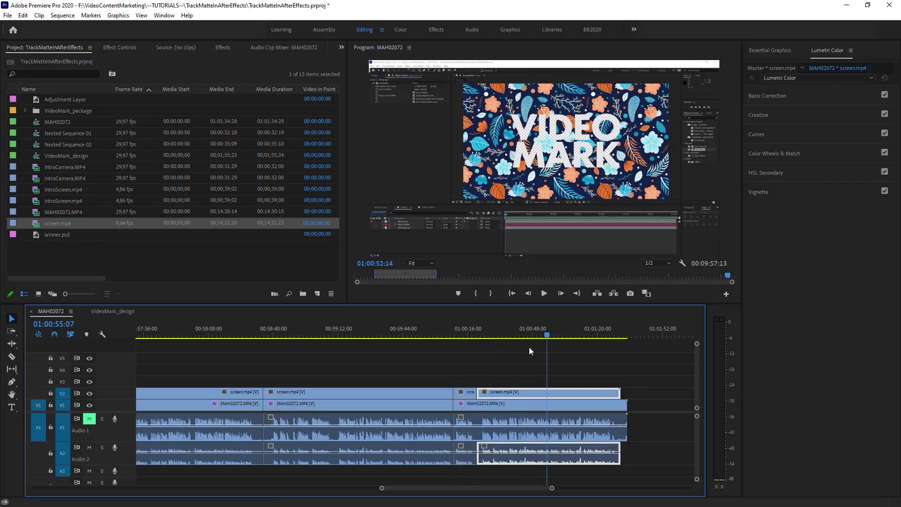
- Check the screen clips around 01:00:20, deselect them, and zoom the timeline out
{"action": "left_click", "coordinate": [499, 334]}
{"action": "left_click", "coordinate": [501, 352]}
{"action": "left_click", "coordinate": [477, 335]}
{"action": "key", "text": "d"}
{"action": "left_click", "coordinate": [528, 363]}
{"action": "key", "text": "minus"}
{"action": "key", "text": "minus"}
{"action": "key", "text": "minus"}
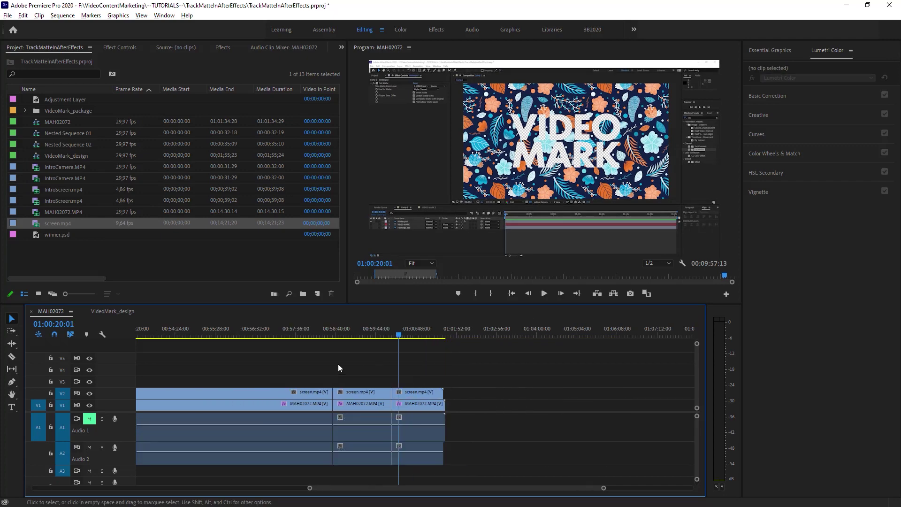
{"action": "key", "text": "equal"}
{"action": "key", "text": "minus"}
{"action": "key", "text": "minus"}
{"action": "key", "text": "minus"}
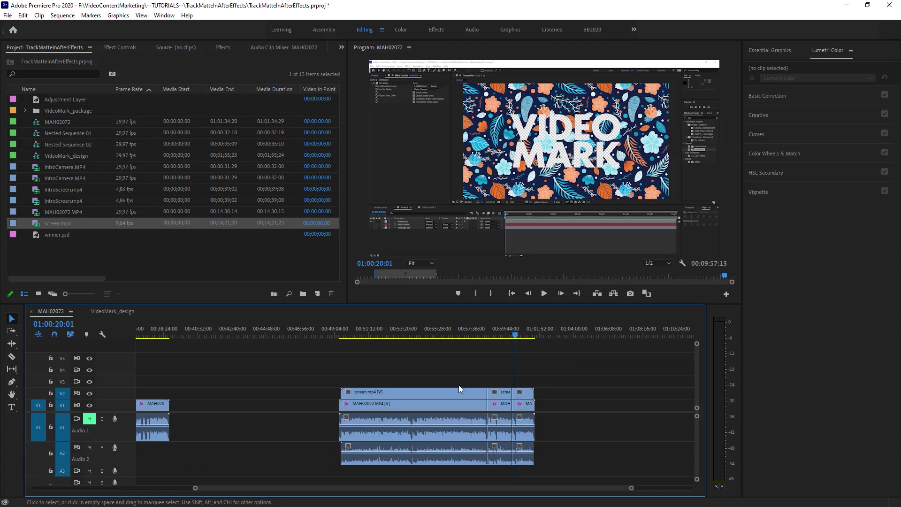
- Zoom in and undo the razor cuts so screen.mp4 and MAH02072.MP4 are whole again
{"action": "scroll", "coordinate": [483, 380], "scroll_direction": "up", "scroll_amount": 5}
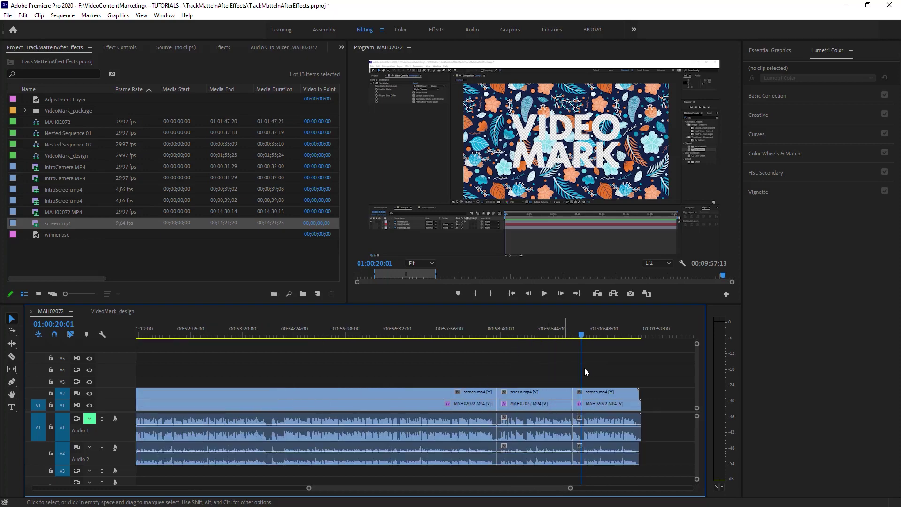
{"action": "key", "text": "ctrl+z"}
{"action": "key", "text": "ctrl+z"}
- Hide the V2 screen track and razor every track at 00:58:34:21
{"action": "left_click", "coordinate": [89, 394]}
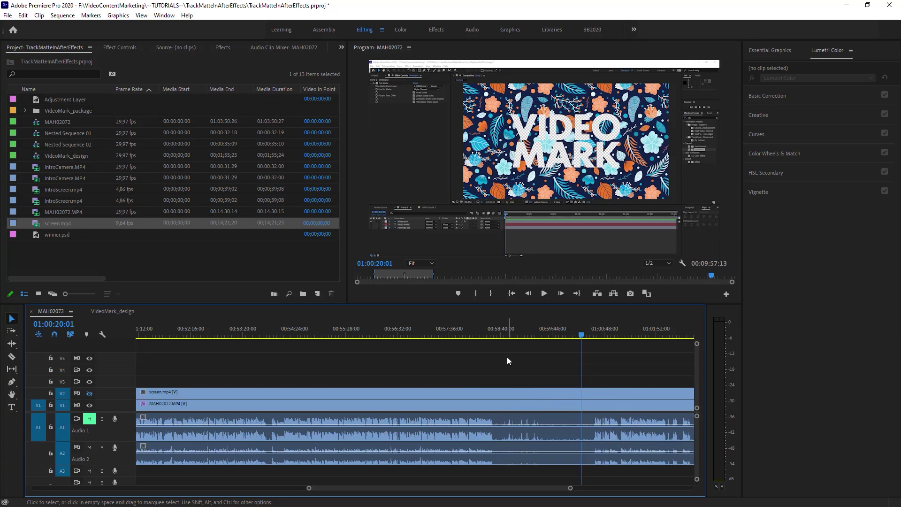
{"action": "scroll", "coordinate": [546, 352], "scroll_direction": "down", "scroll_amount": 2}
{"action": "left_click", "coordinate": [495, 335]}
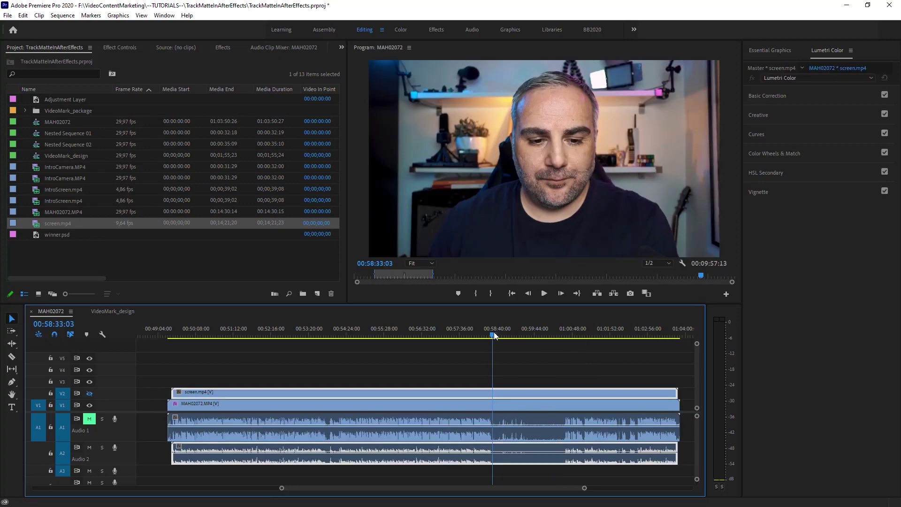
{"action": "left_click", "coordinate": [11, 357]}
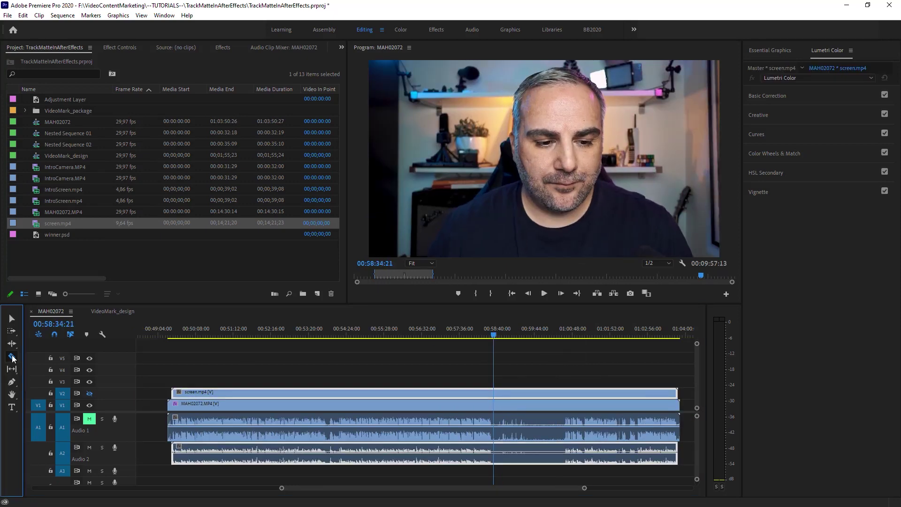
{"action": "left_click", "coordinate": [494, 397], "text": "shift"}
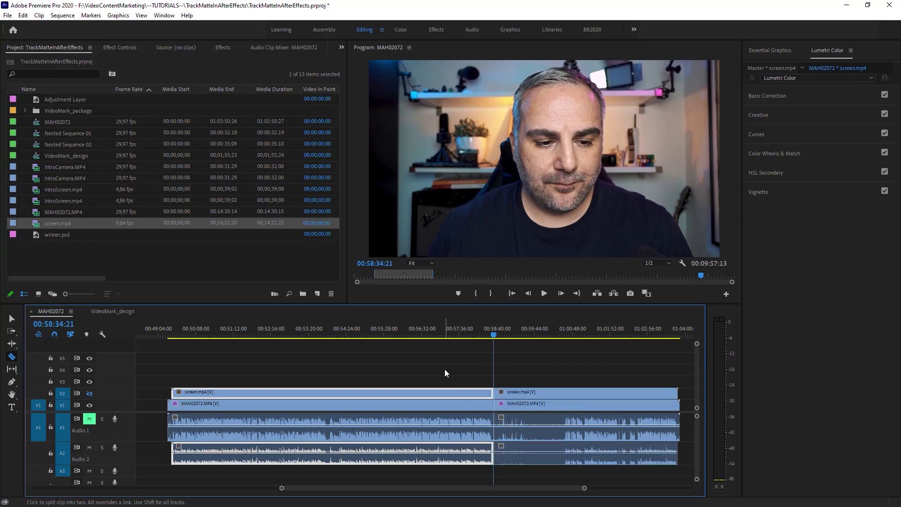
- Trim the second screen clip's start later, ripple-delete the gap, then undo the removal
{"action": "left_click", "coordinate": [12, 344]}
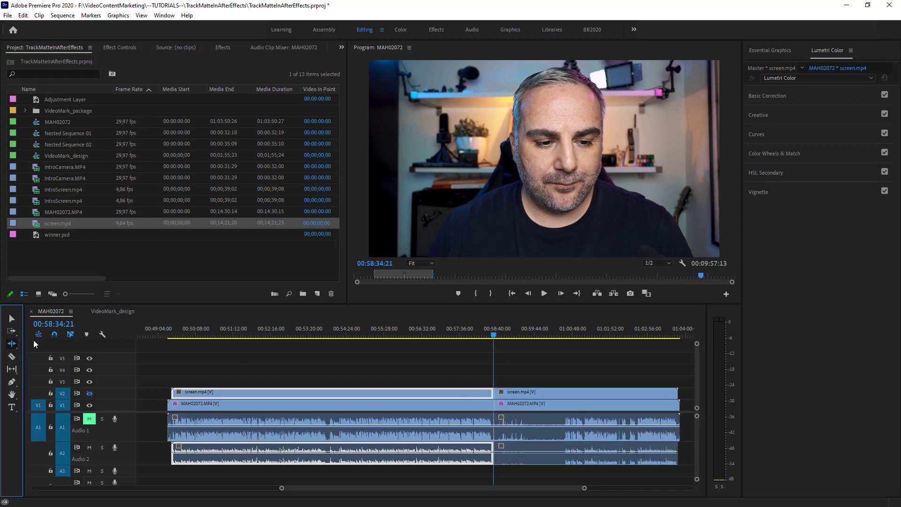
{"action": "left_click", "coordinate": [496, 397]}
{"action": "left_click", "coordinate": [12, 319]}
{"action": "left_click_drag", "start_coordinate": [490, 393], "coordinate": [525, 405]}
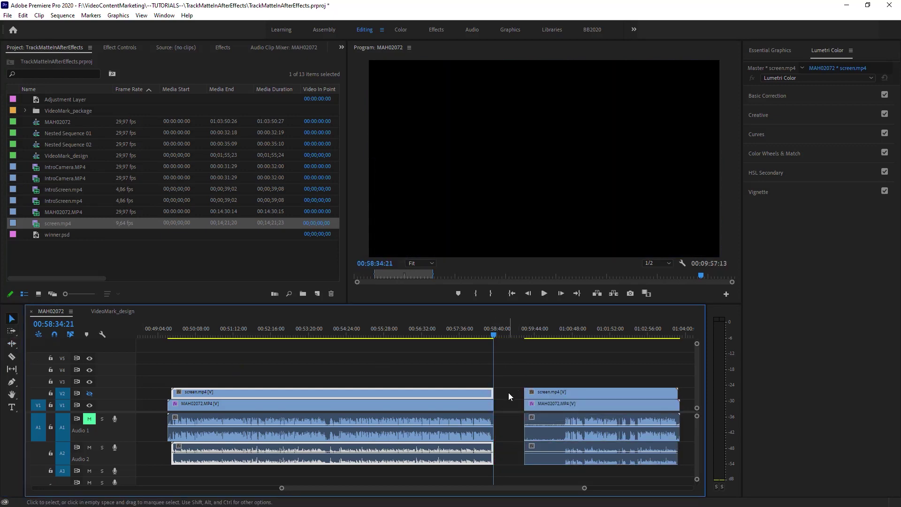
{"action": "right_click", "coordinate": [509, 392]}
{"action": "left_click", "coordinate": [540, 399]}
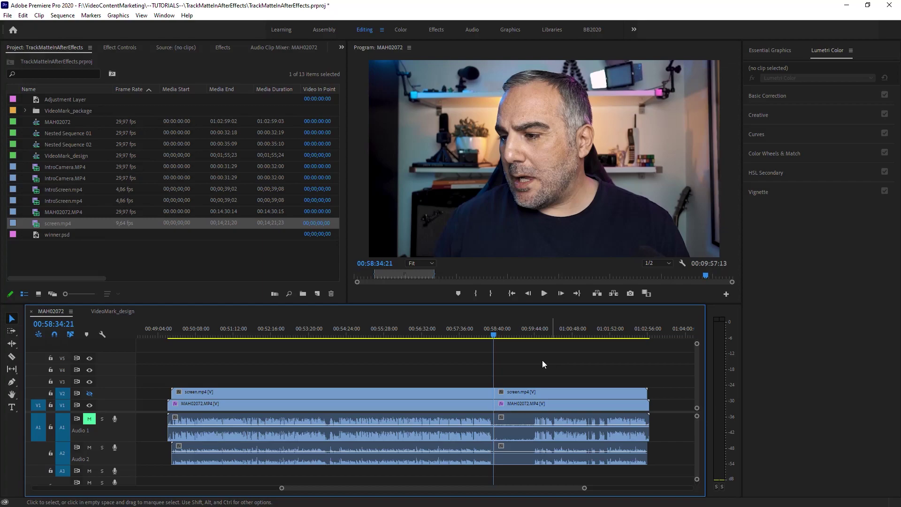
{"action": "key", "text": "ctrl+z"}
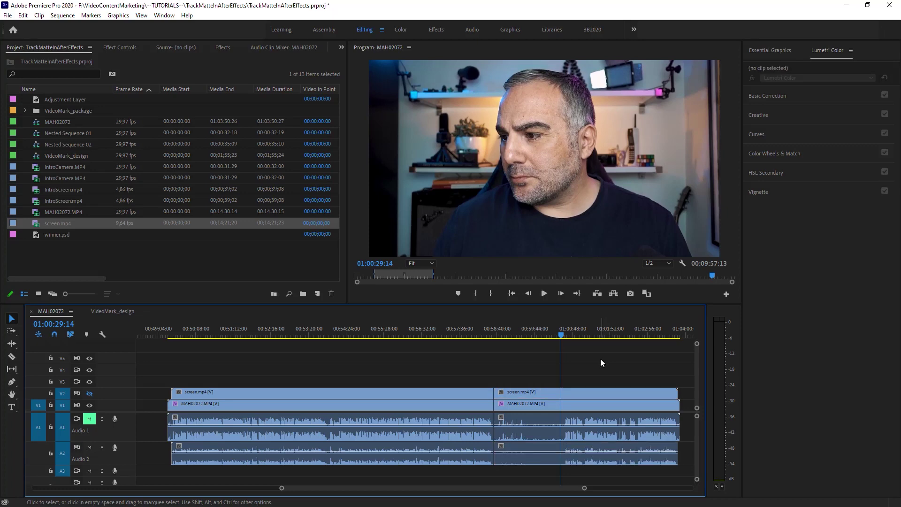
- Ripple-remove footage from 00:57:50:02 to the shared cut, shortening the sequence to 01:01:15:12
{"action": "key", "text": "q"}
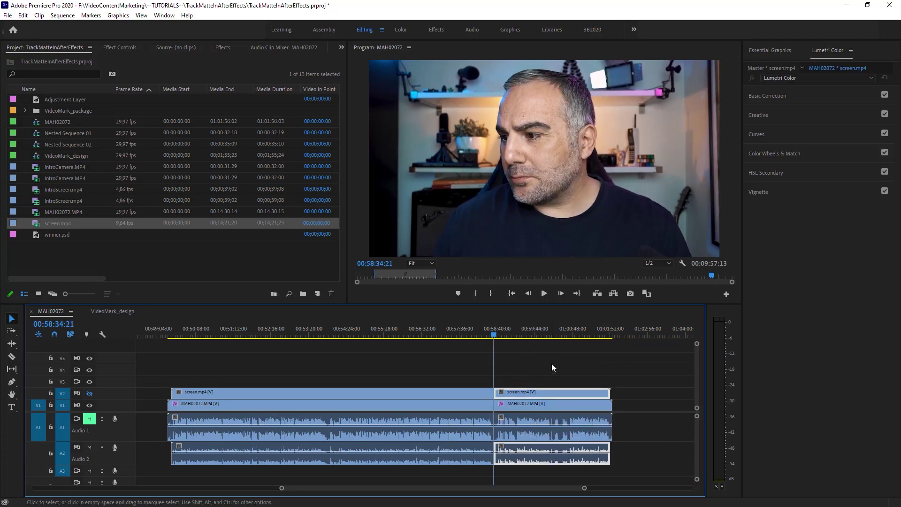
{"action": "key", "text": "ctrl+z"}
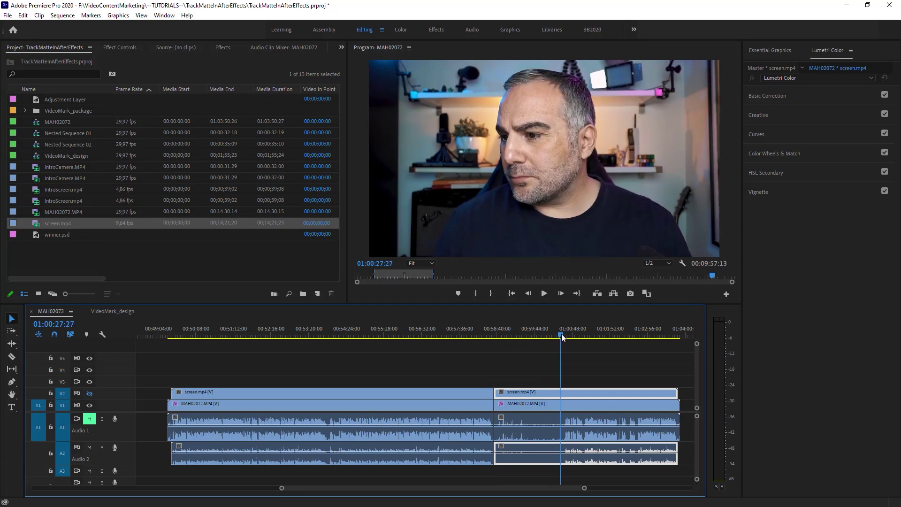
{"action": "key", "text": "ctrl+z"}
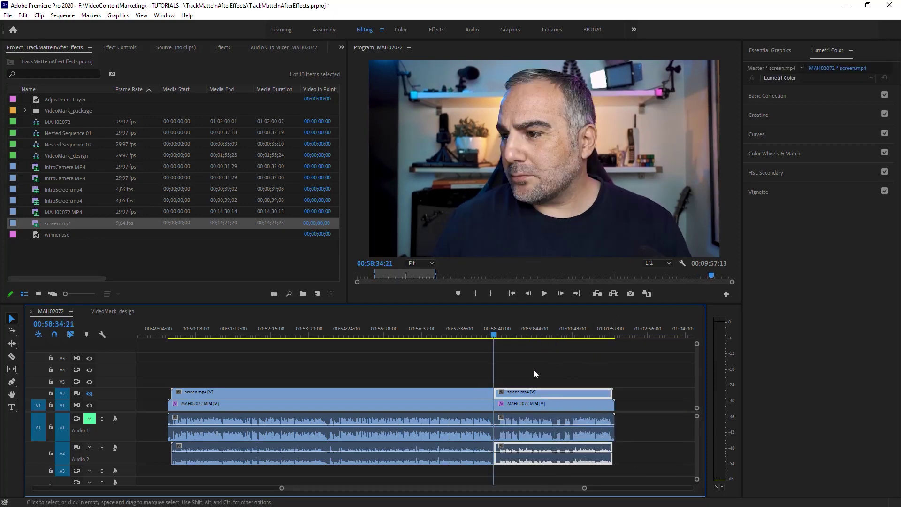
{"action": "left_click_drag", "start_coordinate": [479, 334], "coordinate": [466, 348]}
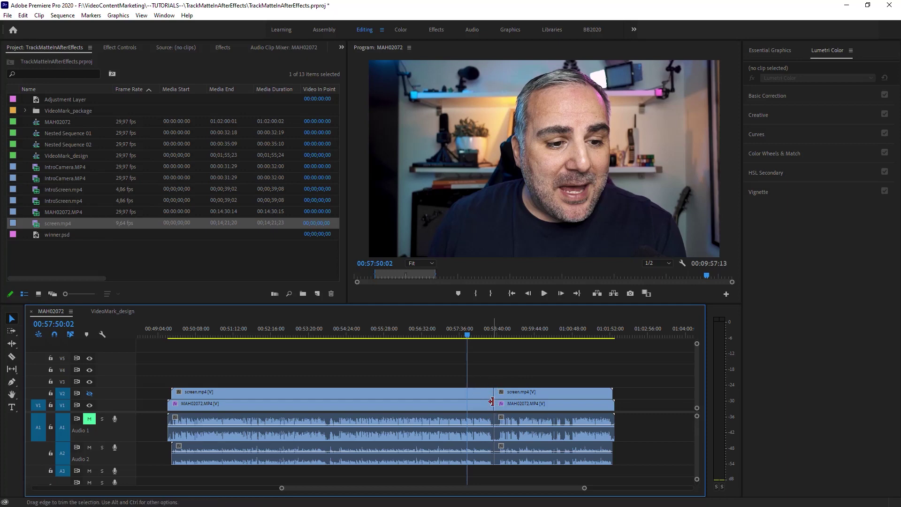
{"action": "key", "text": "w"}
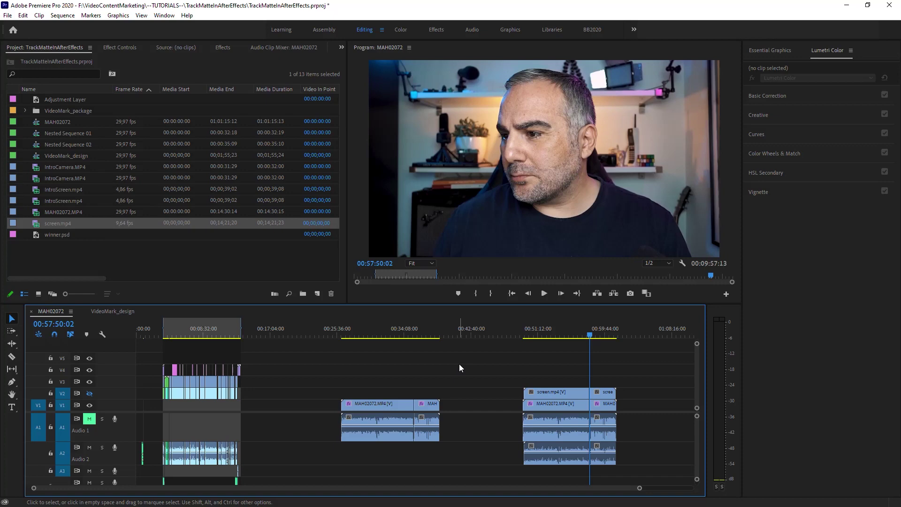
- Select the first MAH02072 camera clip at 00:30:55 and zoom the timeline in on it
{"action": "left_click", "coordinate": [379, 331]}
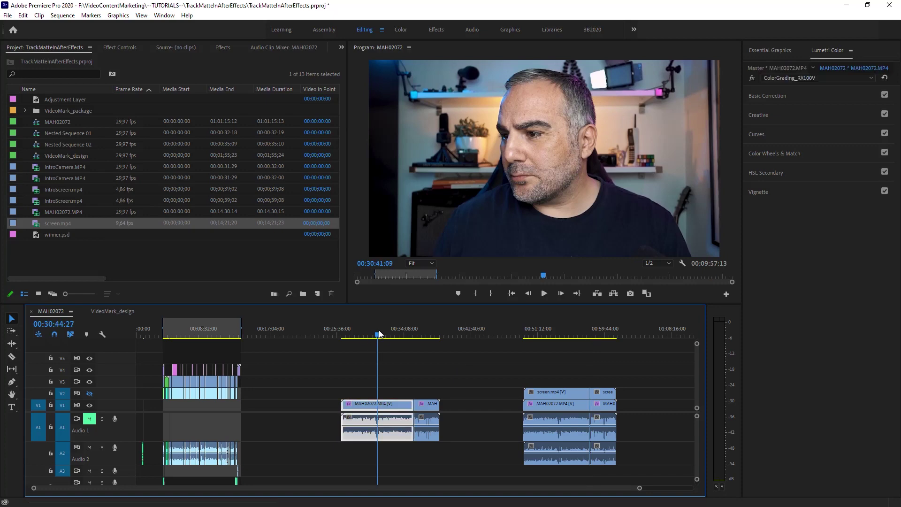
{"action": "key", "text": "="}
{"action": "key", "text": "="}
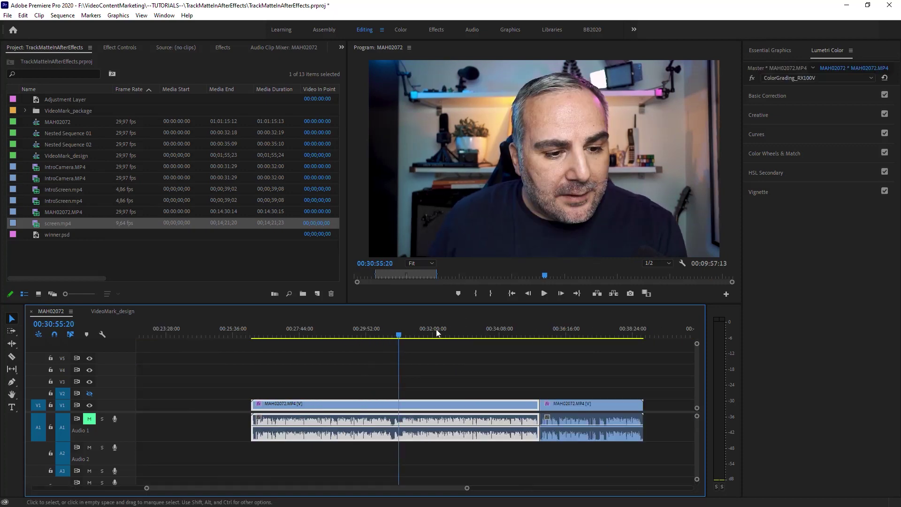